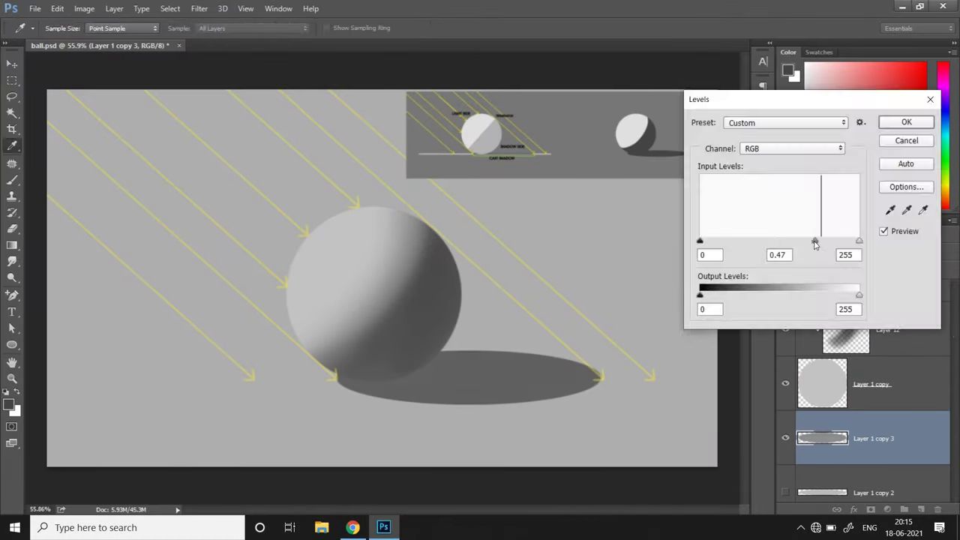
pyautogui.moveTo(666, 373); pyautogui.dragTo(645, 373)
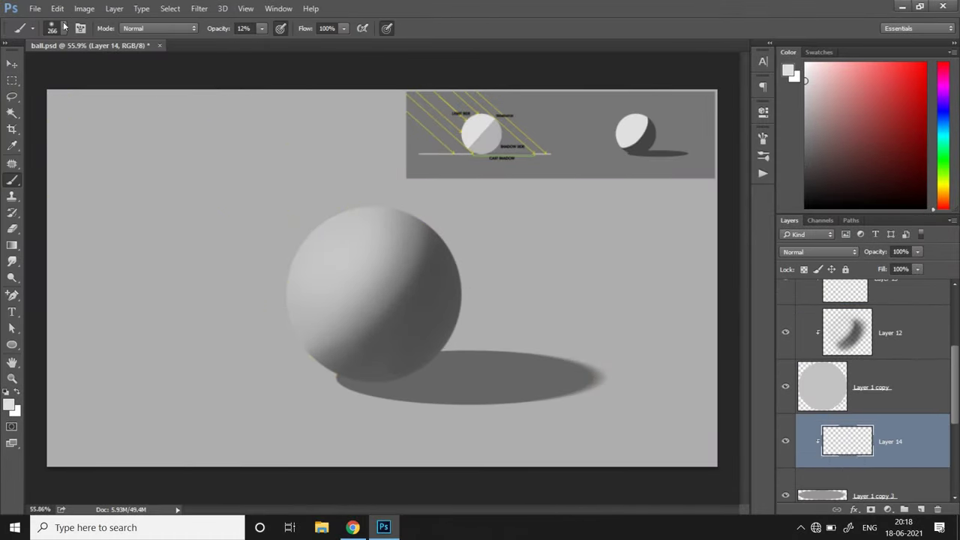
pyautogui.click(64, 28)
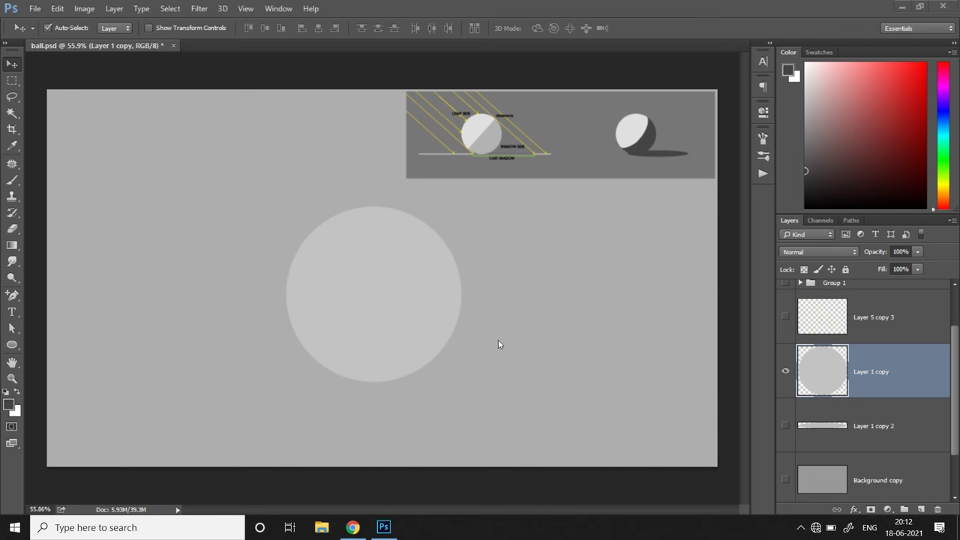
# Step: Show the light-ray arrows on Layer 5 copy 3 and add a new layer clipped to the Layer 1 copy circle
pyautogui.click(785, 315)
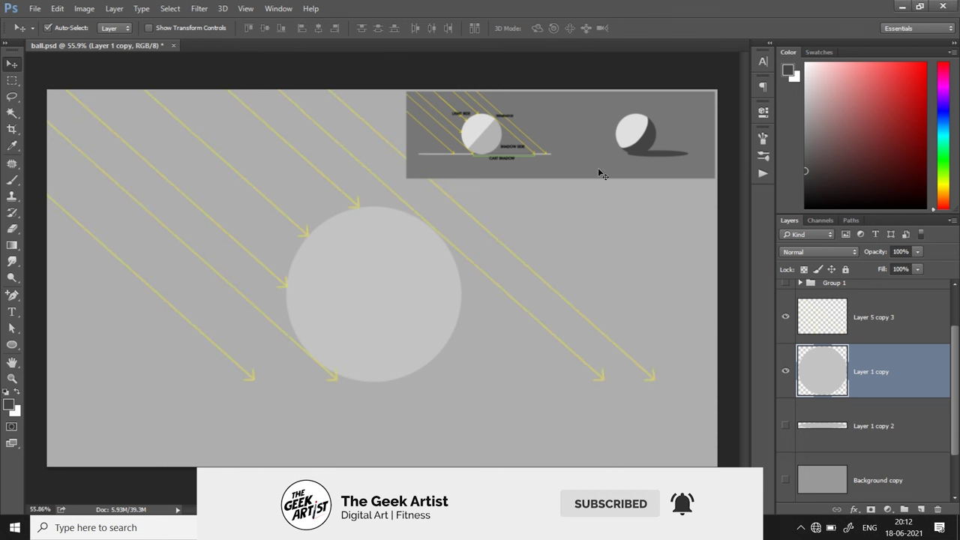
pyautogui.click(921, 509)
pyautogui.rightClick(899, 378)
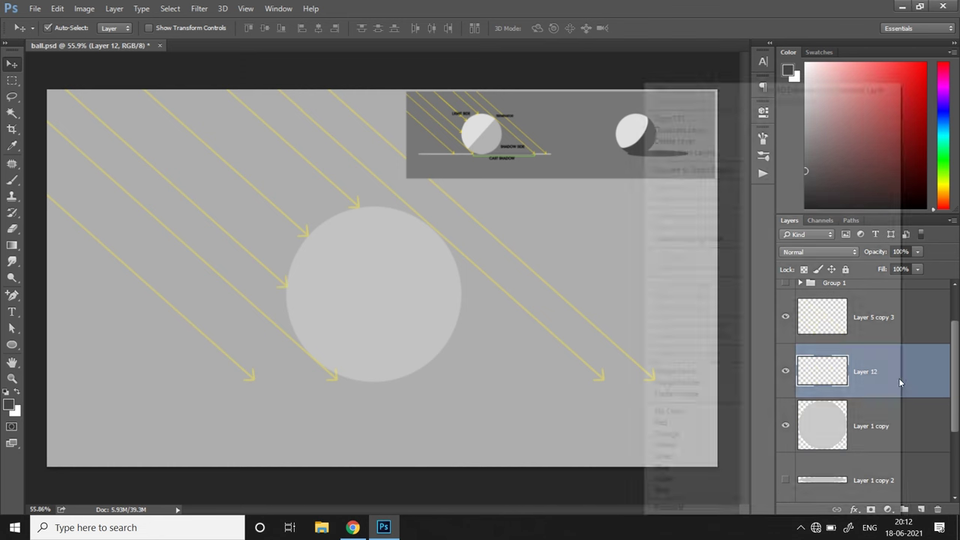
pyautogui.click(741, 233)
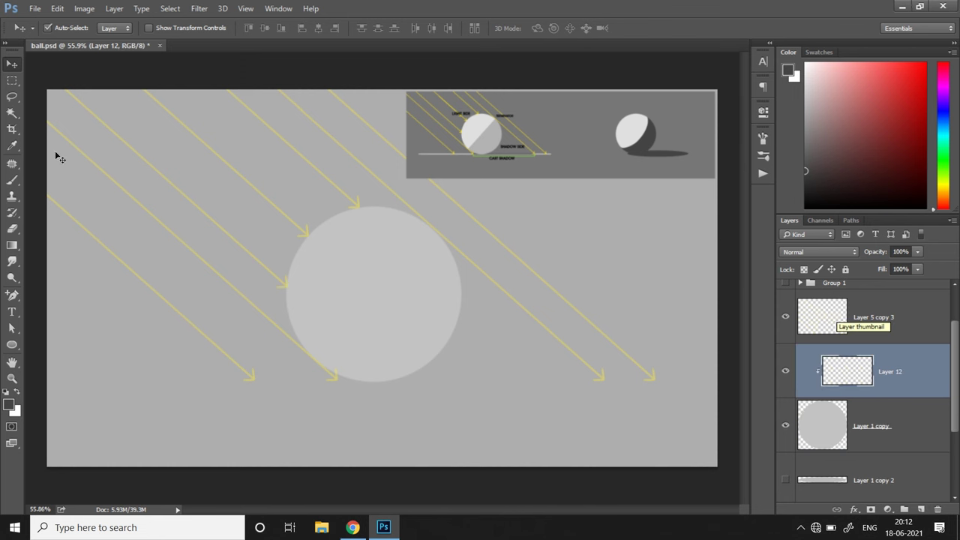
# Step: Paint a soft dark shadow across the ball's lower-right side with a 297 px brush at 12% opacity, following the arrow direction
pyautogui.press('b')
pyautogui.click(64, 28)
pyautogui.moveTo(135, 68); pyautogui.dragTo(135, 69)
pyautogui.click(263, 30)
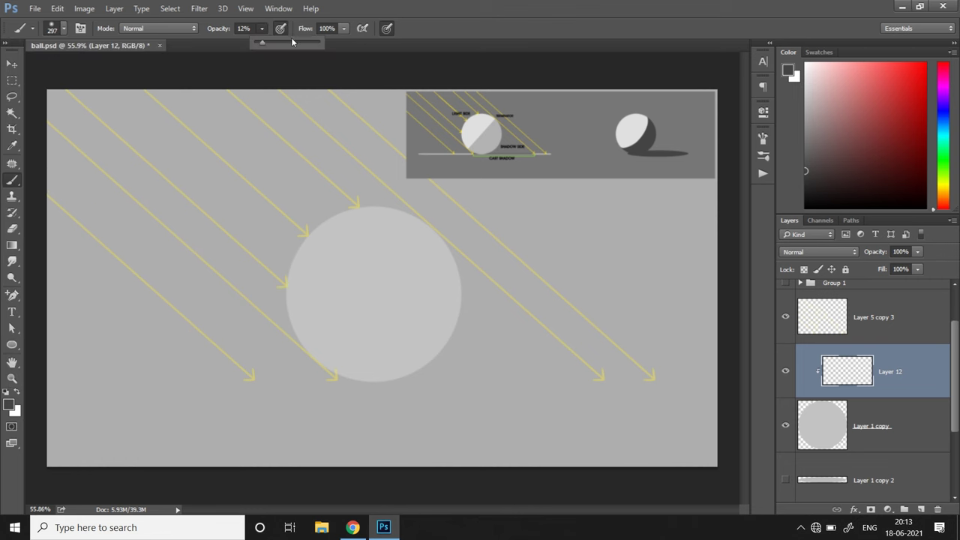
pyautogui.click(383, 51)
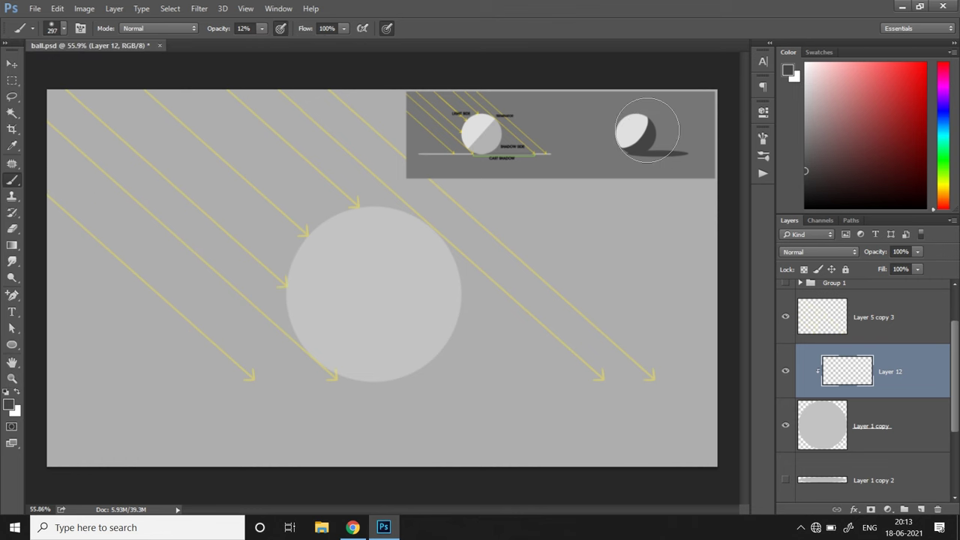
pyautogui.moveTo(321, 375); pyautogui.dragTo(443, 236)
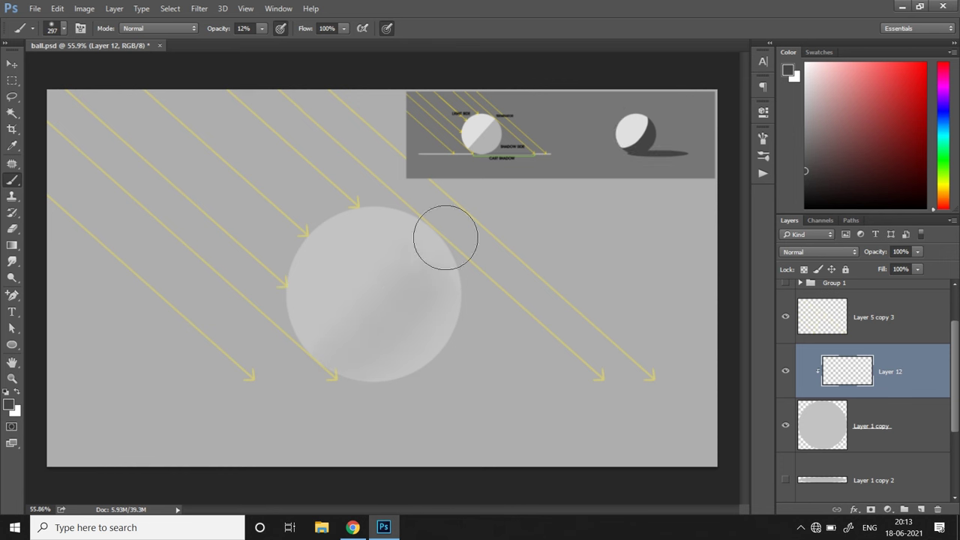
pyautogui.moveTo(353, 380); pyautogui.dragTo(455, 208)
pyautogui.moveTo(364, 379)
pyautogui.mouseDown()
pyautogui.moveTo(481, 246)
pyautogui.moveTo(463, 208)
pyautogui.mouseUp()
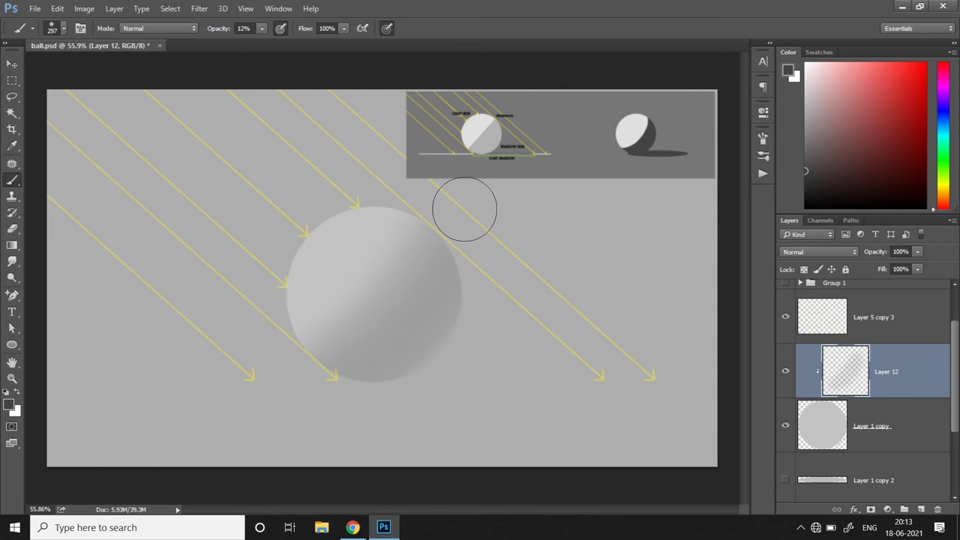
pyautogui.moveTo(357, 395); pyautogui.dragTo(462, 187)
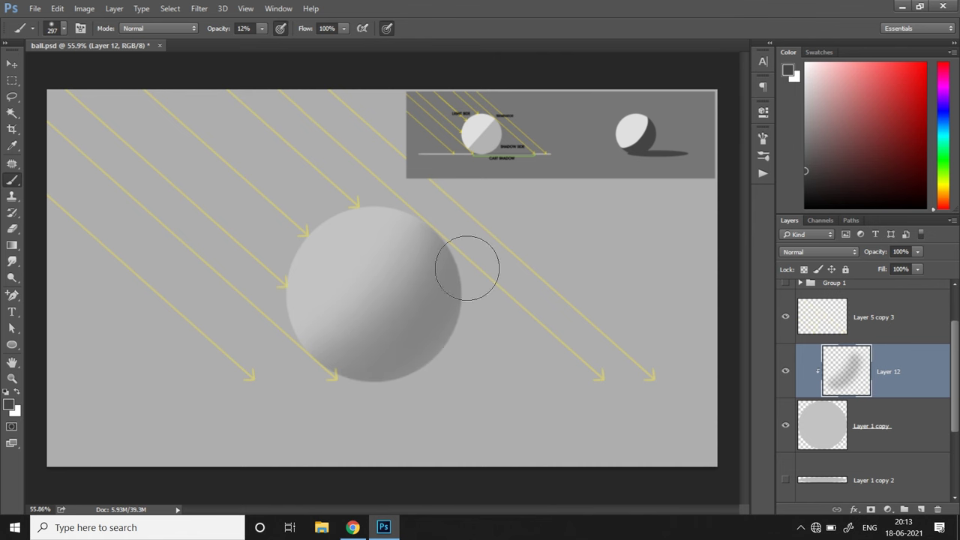
# Step: Darken the transition between the ball's light and shadow sides with a 198 px brush
pyautogui.click(64, 28)
pyautogui.moveTo(134, 68); pyautogui.dragTo(128, 68)
pyautogui.moveTo(440, 214)
pyautogui.mouseDown()
pyautogui.moveTo(434, 274)
pyautogui.moveTo(417, 309)
pyautogui.moveTo(410, 290)
pyautogui.moveTo(436, 211)
pyautogui.moveTo(417, 261)
pyautogui.moveTo(340, 360)
pyautogui.moveTo(361, 360)
pyautogui.moveTo(306, 385)
pyautogui.mouseUp()
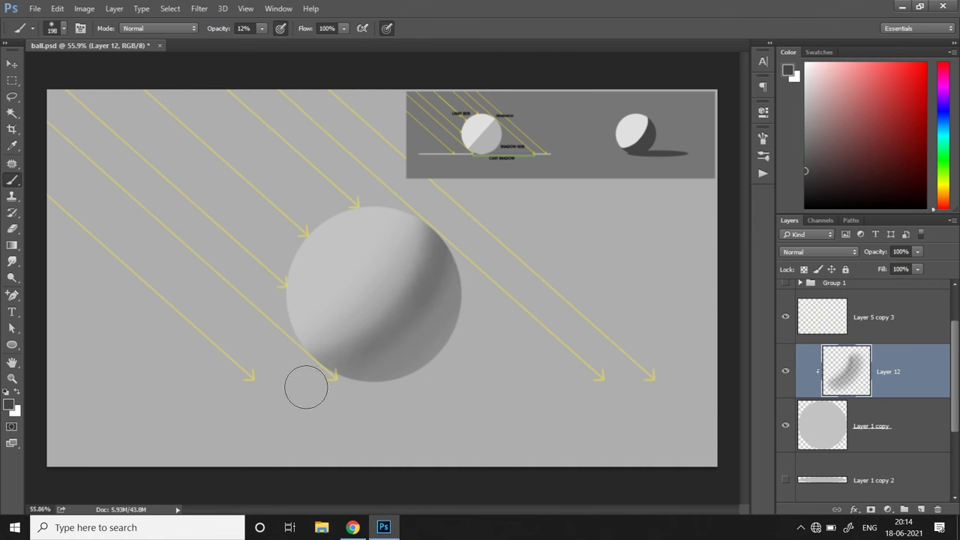
pyautogui.moveTo(448, 228)
pyautogui.mouseDown()
pyautogui.moveTo(339, 356)
pyautogui.moveTo(338, 392)
pyautogui.moveTo(446, 306)
pyautogui.moveTo(494, 290)
pyautogui.moveTo(382, 373)
pyautogui.mouseUp()
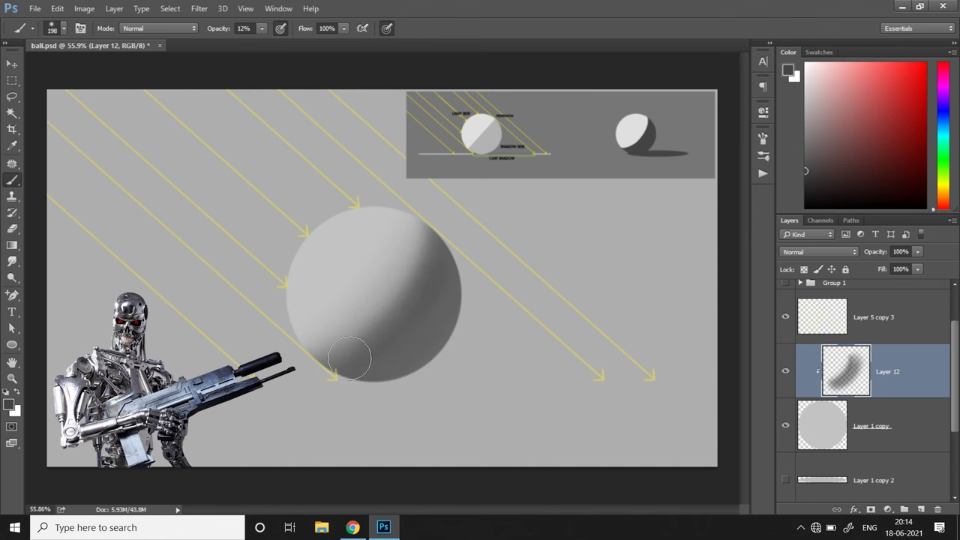
# Step: Deepen the core of the ball's shadow side with a smaller 133 px brush
pyautogui.click(63, 28)
pyautogui.moveTo(124, 69); pyautogui.dragTo(115, 71)
pyautogui.click(375, 333)
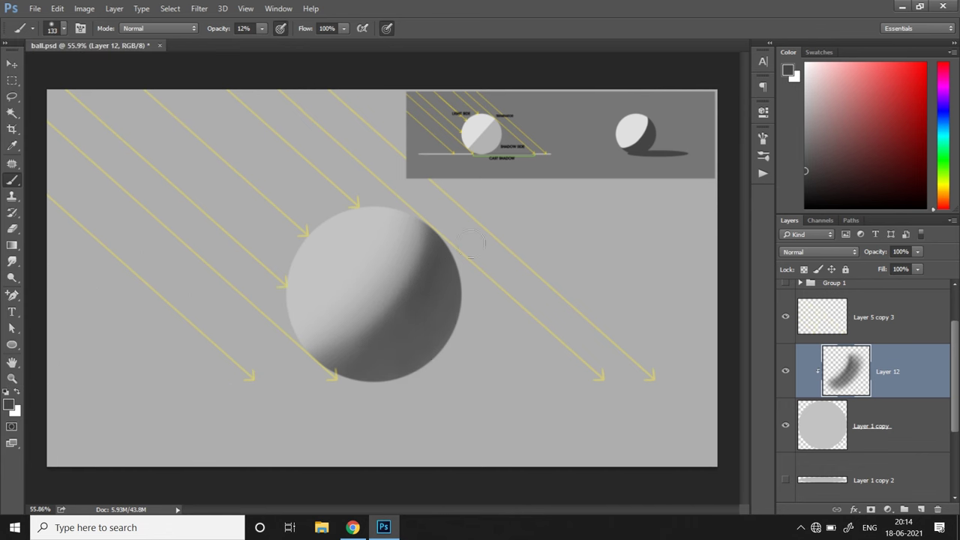
pyautogui.moveTo(442, 324); pyautogui.dragTo(451, 302)
# Step: Blend the ball's upper-right shadow edge with a 195 px brush and compare the shading by switching Layer 12's visibility off and on
pyautogui.click(63, 29)
pyautogui.moveTo(119, 69); pyautogui.dragTo(125, 69)
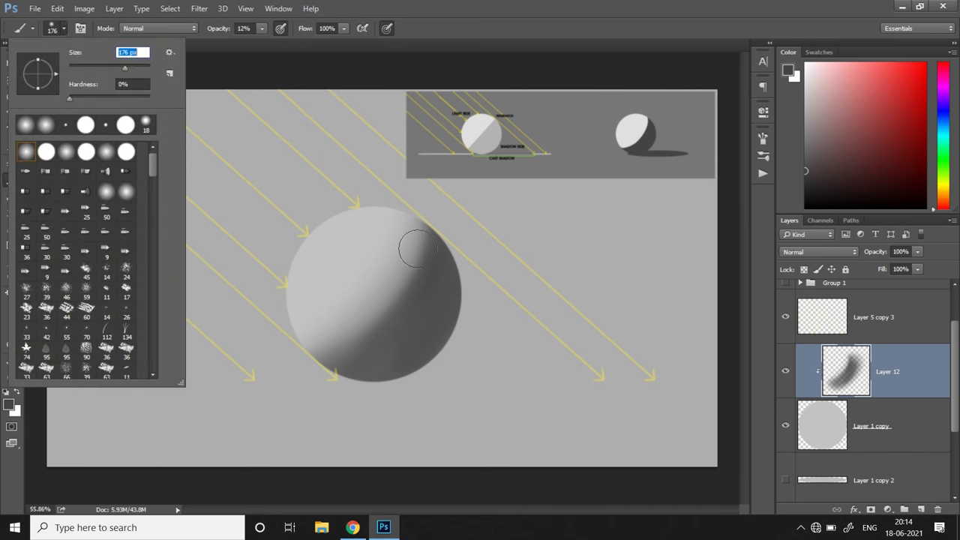
pyautogui.click(426, 238)
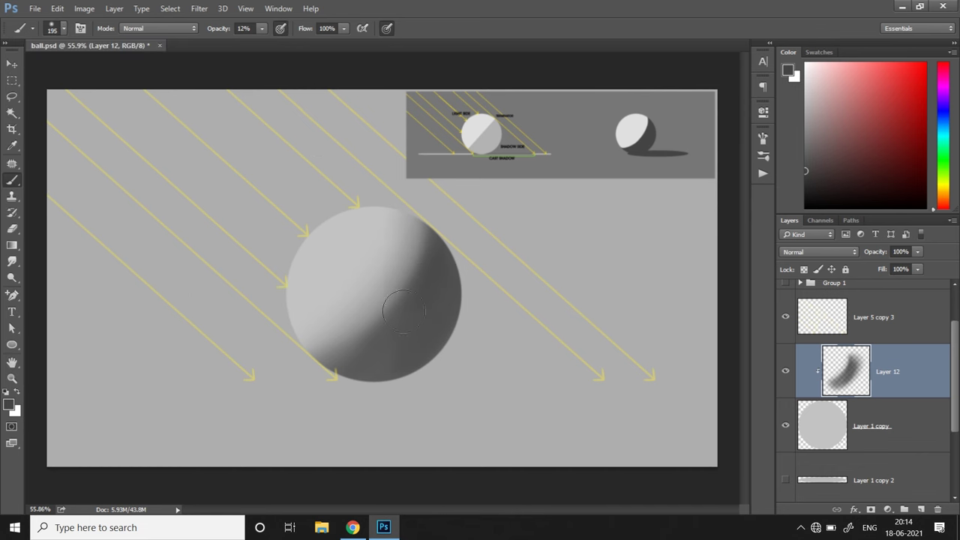
pyautogui.moveTo(424, 216)
pyautogui.mouseDown()
pyautogui.moveTo(404, 201)
pyautogui.moveTo(411, 273)
pyautogui.mouseUp()
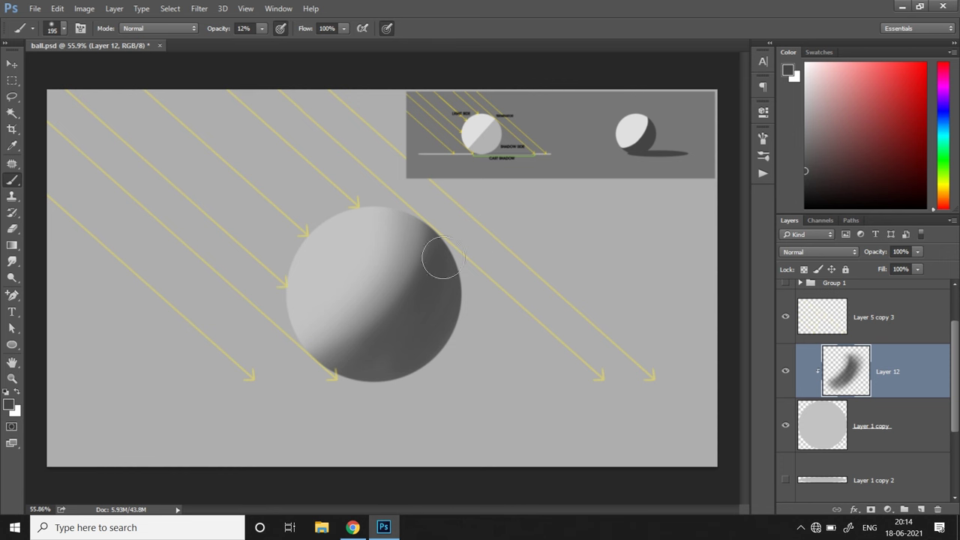
pyautogui.moveTo(441, 259)
pyautogui.mouseDown()
pyautogui.moveTo(433, 203)
pyautogui.moveTo(437, 268)
pyautogui.mouseUp()
pyautogui.click(785, 379)
pyautogui.click(784, 381)
pyautogui.click(784, 378)
pyautogui.click(785, 372)
# Step: Duplicate the Layer 1 copy circle beneath itself and set the duplicate's blend mode to Multiply
pyautogui.click(878, 418)
pyautogui.scroll(-1, 876, 351)
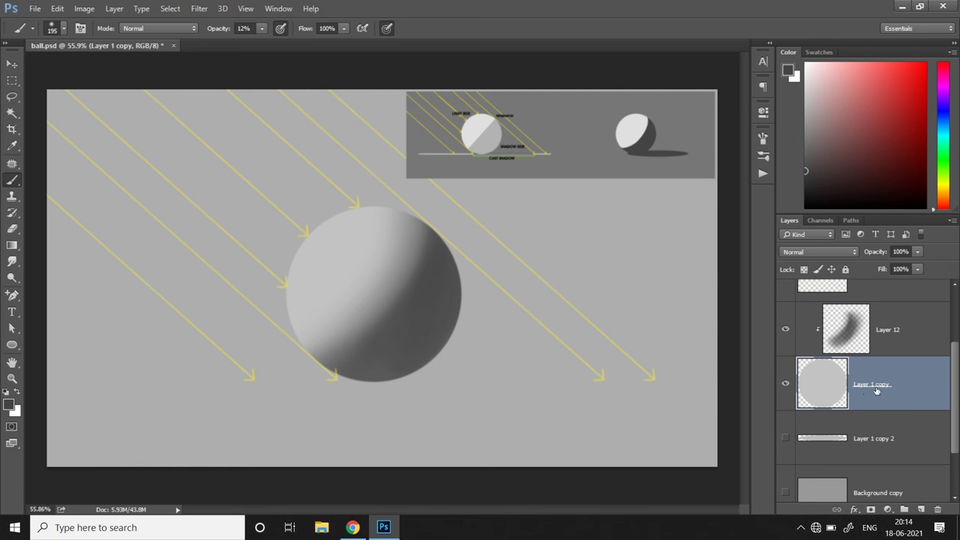
pyautogui.moveTo(877, 389); pyautogui.dragTo(874, 412)
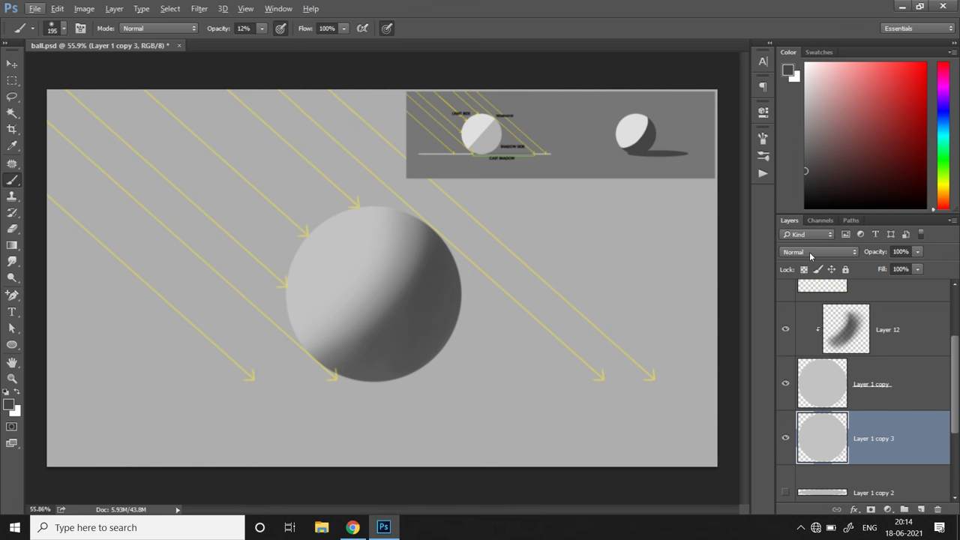
pyautogui.click(809, 252)
pyautogui.click(807, 311)
# Step: Transform the duplicated circle into a flat cast-shadow ellipse, about 151% wide and 31% high, spanning the two arrow tips below the ball
pyautogui.hotkey('ctrl', 't')
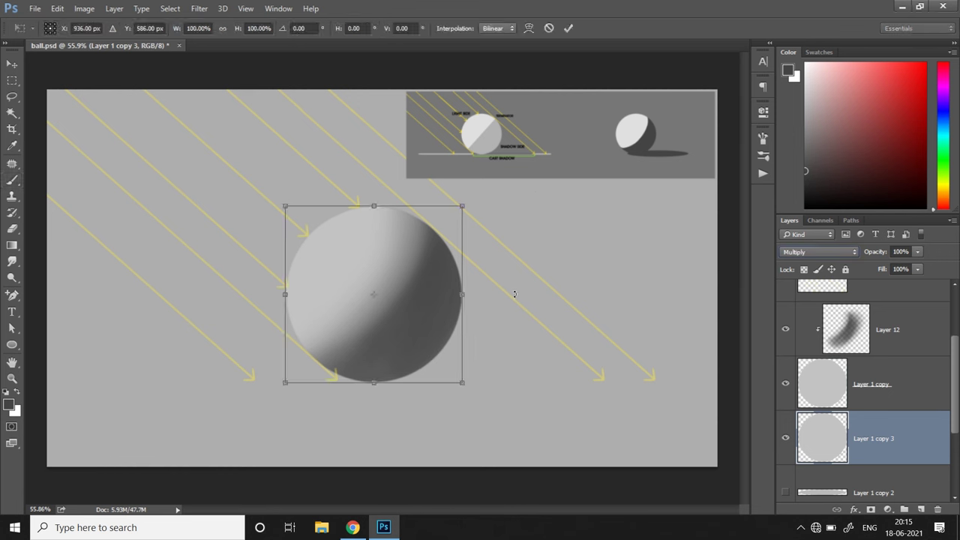
pyautogui.moveTo(463, 294); pyautogui.dragTo(578, 294)
pyautogui.moveTo(432, 204); pyautogui.dragTo(475, 374)
pyautogui.moveTo(642, 375); pyautogui.dragTo(614, 375)
pyautogui.moveTo(469, 357); pyautogui.dragTo(470, 349)
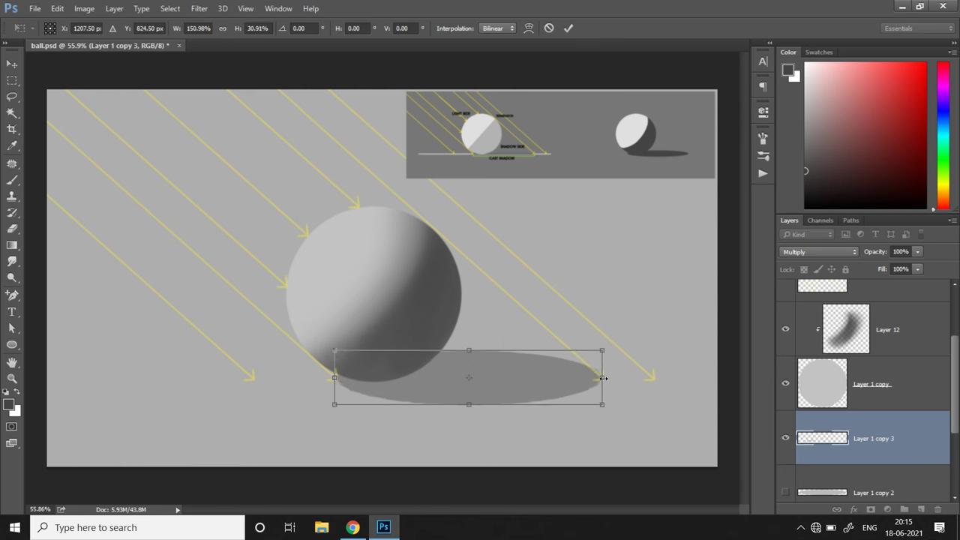
pyautogui.moveTo(603, 378); pyautogui.dragTo(603, 381)
pyautogui.press('Return')
pyautogui.press('b')
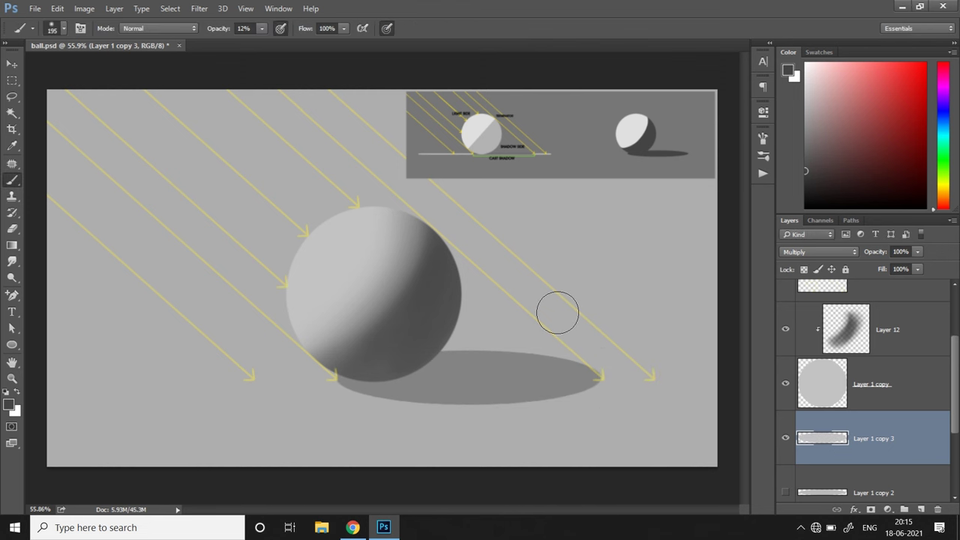
# Step: Darken the cast-shadow ellipse with Levels by lowering the midtone input to about 0.48
pyautogui.hotkey('ctrl', 'l')
pyautogui.moveTo(779, 241); pyautogui.dragTo(819, 243)
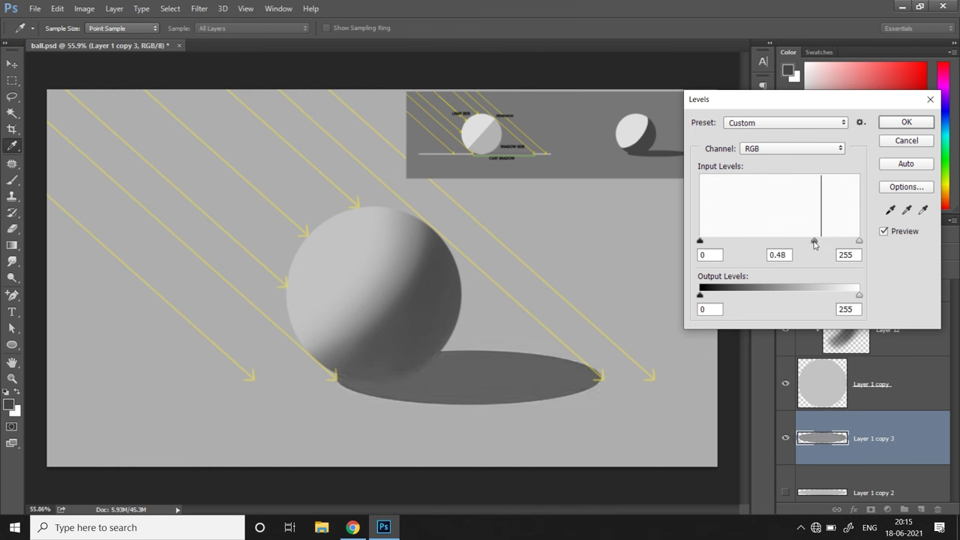
pyautogui.press('Return')
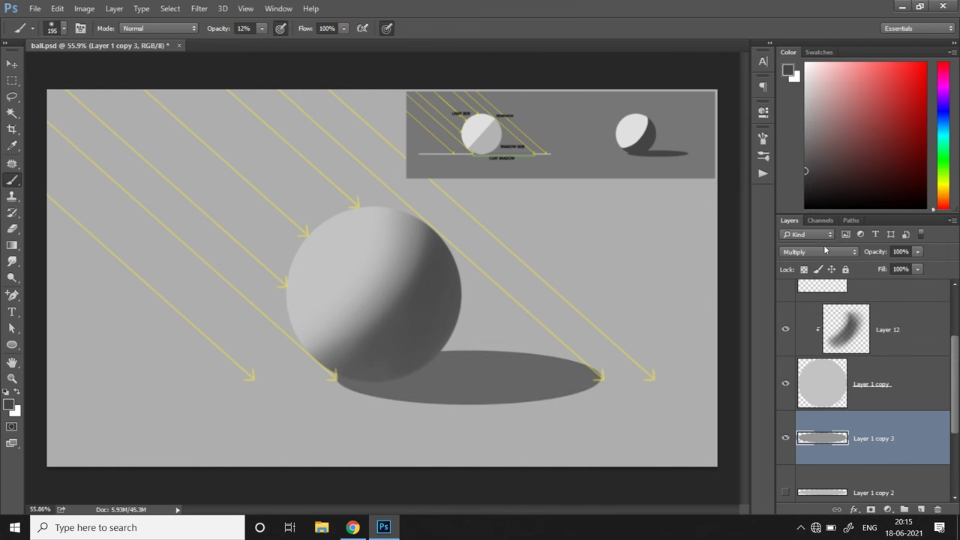
# Step: Apply a 0° Motion Blur to the far end of the cast shadow within a rectangular selection and narrow that part slightly
pyautogui.press('m')
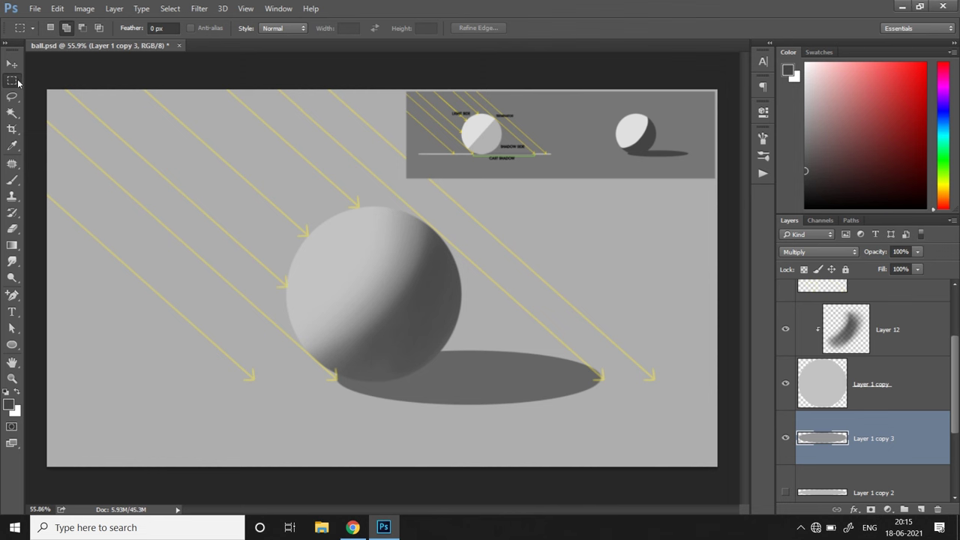
pyautogui.moveTo(667, 288); pyautogui.dragTo(458, 460)
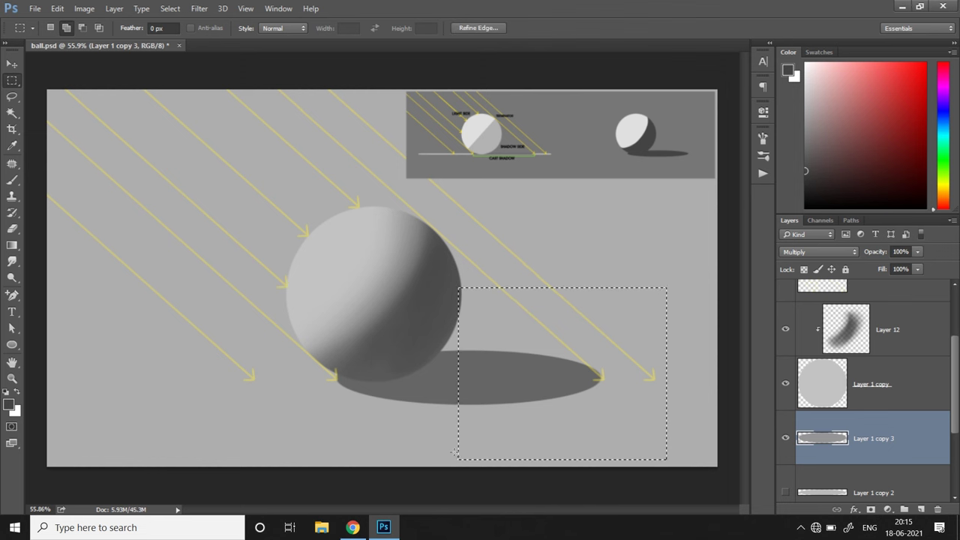
pyautogui.click(198, 8)
pyautogui.moveTo(218, 135)
pyautogui.click(394, 207)
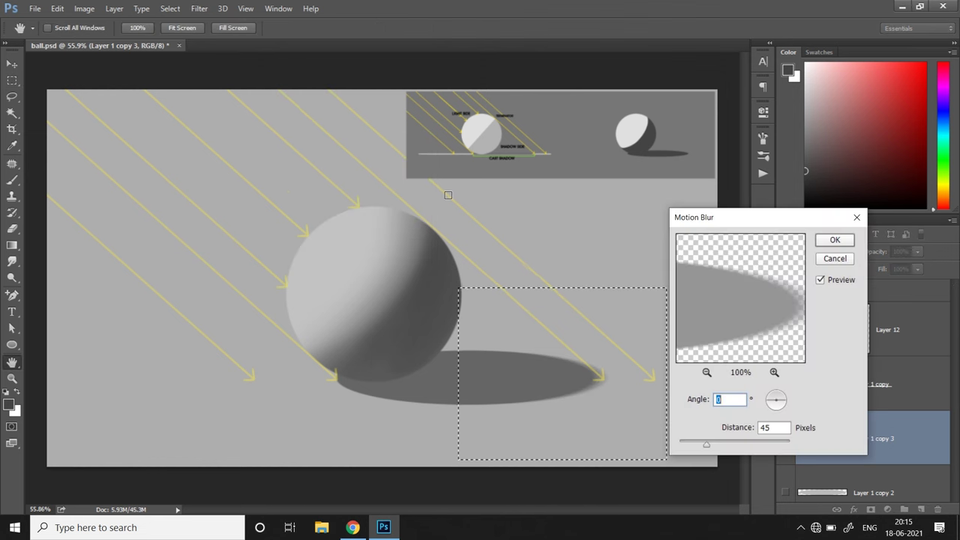
pyautogui.moveTo(706, 444); pyautogui.dragTo(710, 448)
pyautogui.press('Return')
pyautogui.hotkey('ctrl', 't')
pyautogui.moveTo(667, 373); pyautogui.dragTo(658, 373)
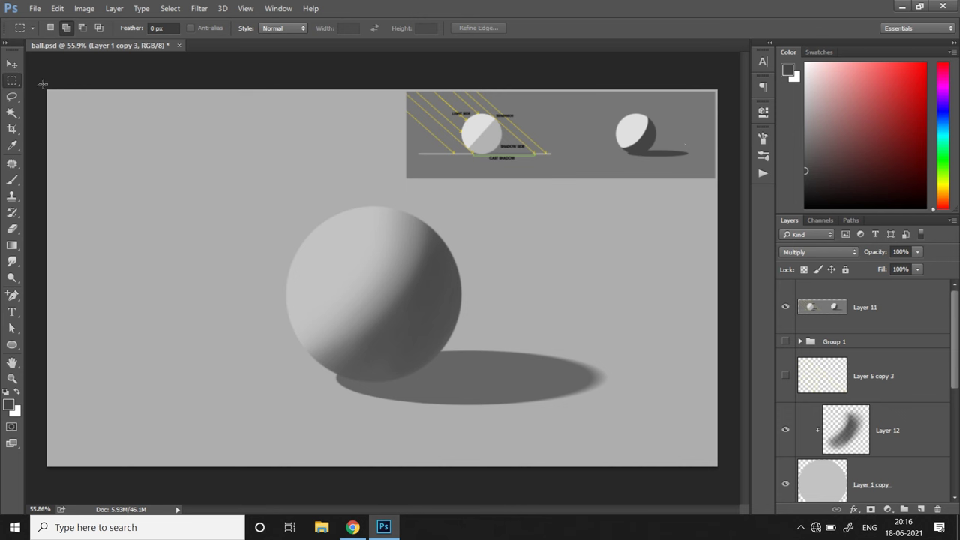
pyautogui.moveTo(580, 103); pyautogui.dragTo(702, 173)
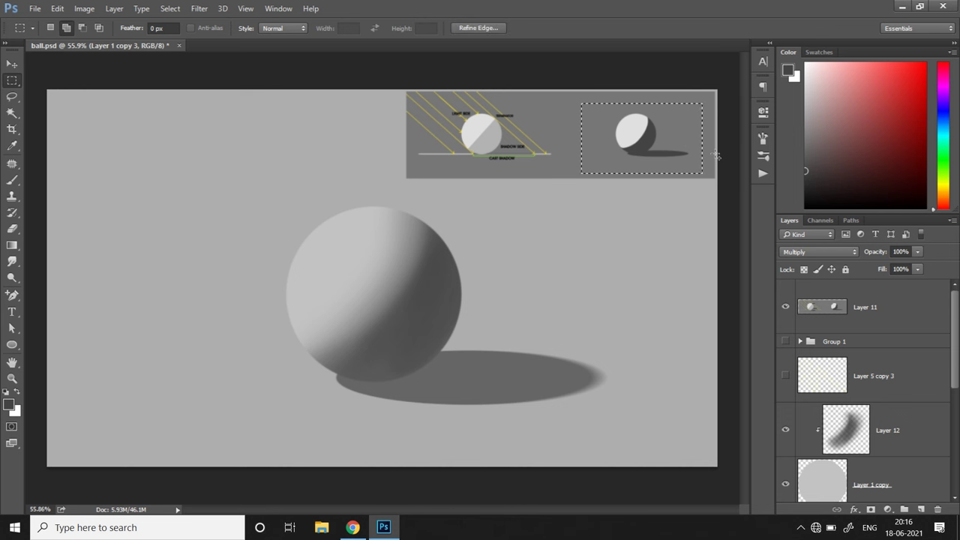
pyautogui.hotkey('ctrl', 'd')
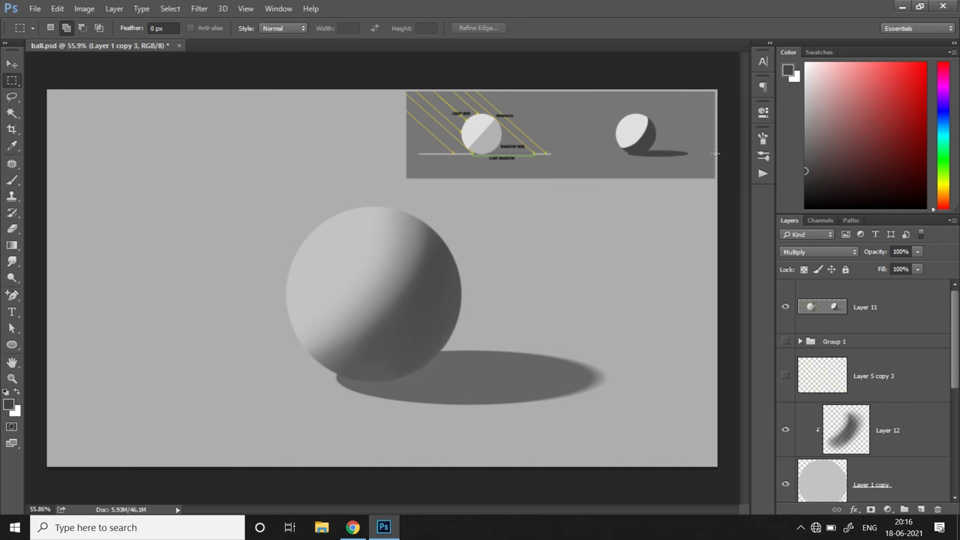
# Step: Add a new layer above Layer 12, clipped to the Layer 1 copy circle
pyautogui.scroll(-5, 936, 371)
pyautogui.click(904, 422)
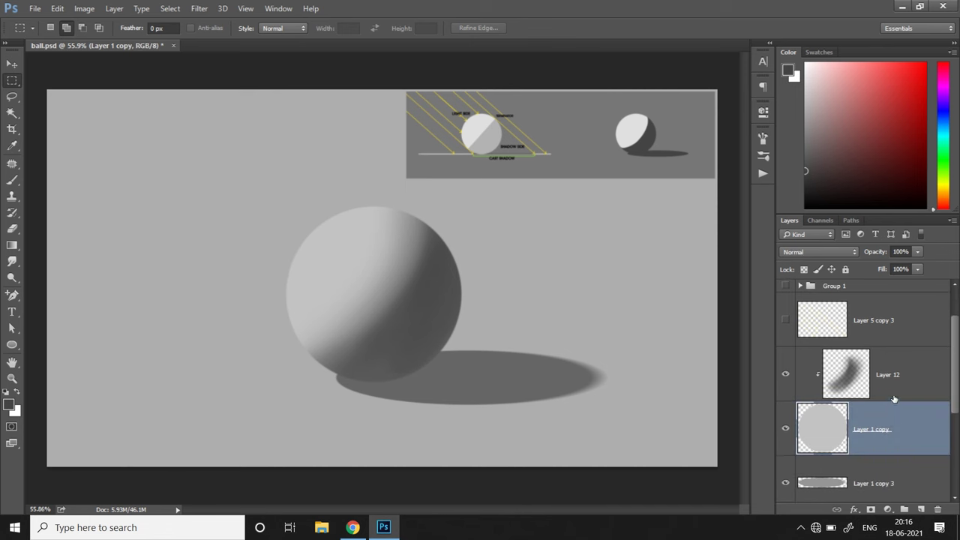
pyautogui.click(921, 510)
pyautogui.moveTo(893, 420); pyautogui.dragTo(894, 350)
# Step: Paint a faint dark halftone along the left edge of the ball's light side on Layer 13 with a 359 px brush
pyautogui.press('b')
pyautogui.click(63, 28)
pyautogui.click(246, 94)
pyautogui.click(888, 429)
pyautogui.click(890, 374)
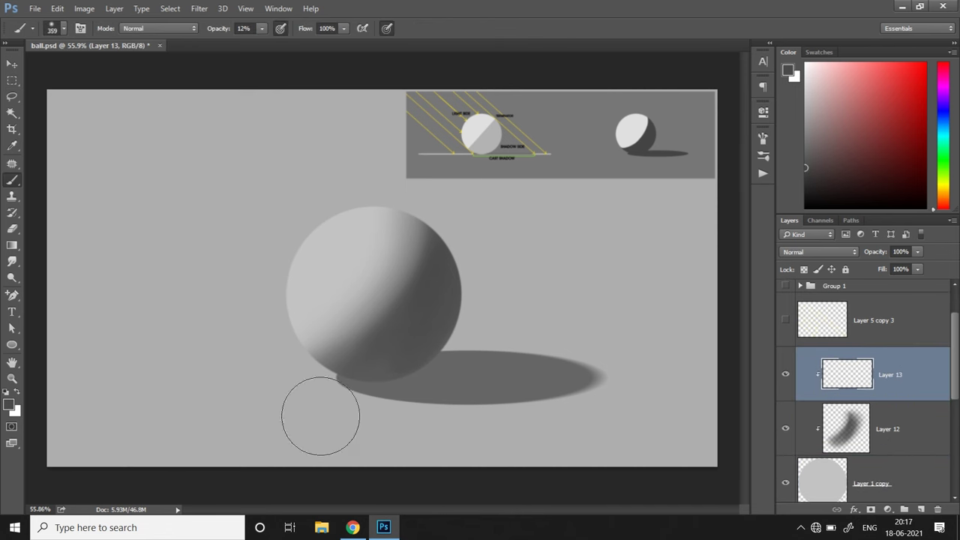
pyautogui.moveTo(296, 336)
pyautogui.mouseDown()
pyautogui.moveTo(416, 266)
pyautogui.moveTo(323, 247)
pyautogui.mouseUp()
# Step: Merge the halftone layer down into Layer 12 and add a new clipped layer above it
pyautogui.rightClick(887, 389)
pyautogui.click(825, 371)
pyautogui.click(921, 509)
pyautogui.keyDown('alt'); pyautogui.click(874, 401); pyautogui.keyUp('alt')
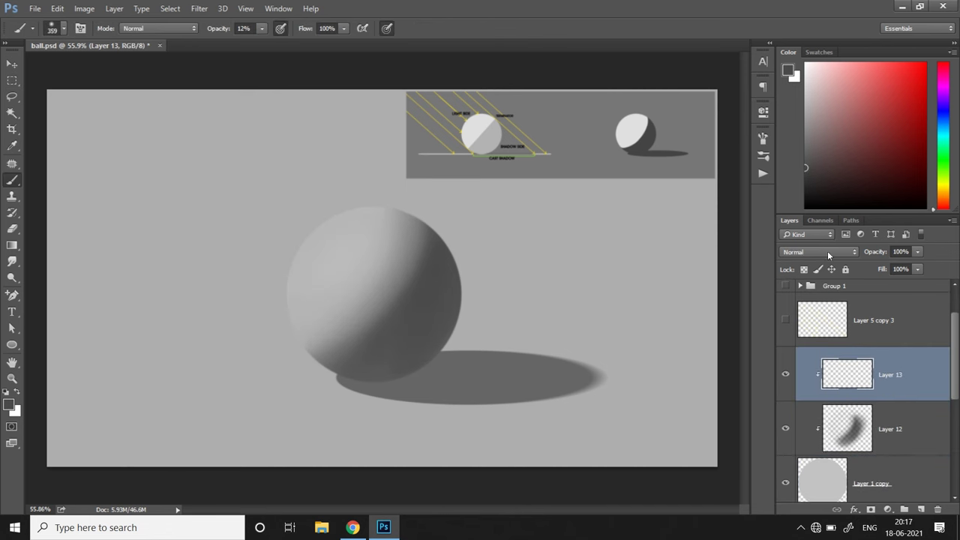
# Step: Sample the light tone of the reference ball and paint a soft highlight on the ball's upper-left side with a 266 px brush
pyautogui.keyDown('alt'); pyautogui.click(630, 129); pyautogui.keyUp('alt')
pyautogui.click(63, 28)
pyautogui.moveTo(134, 68); pyautogui.dragTo(129, 68)
pyautogui.click(339, 282)
pyautogui.moveTo(307, 277)
pyautogui.mouseDown()
pyautogui.moveTo(380, 188)
pyautogui.moveTo(345, 254)
pyautogui.moveTo(323, 265)
pyautogui.moveTo(381, 182)
pyautogui.mouseUp()
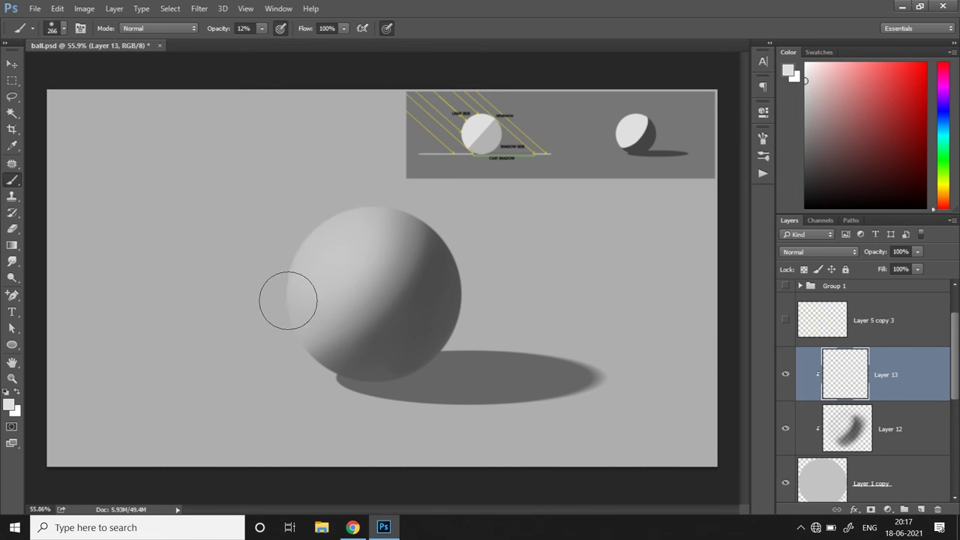
# Step: Add a new layer directly above the cast-shadow layer, Layer 1 copy 3
pyautogui.scroll(-3, 921, 422)
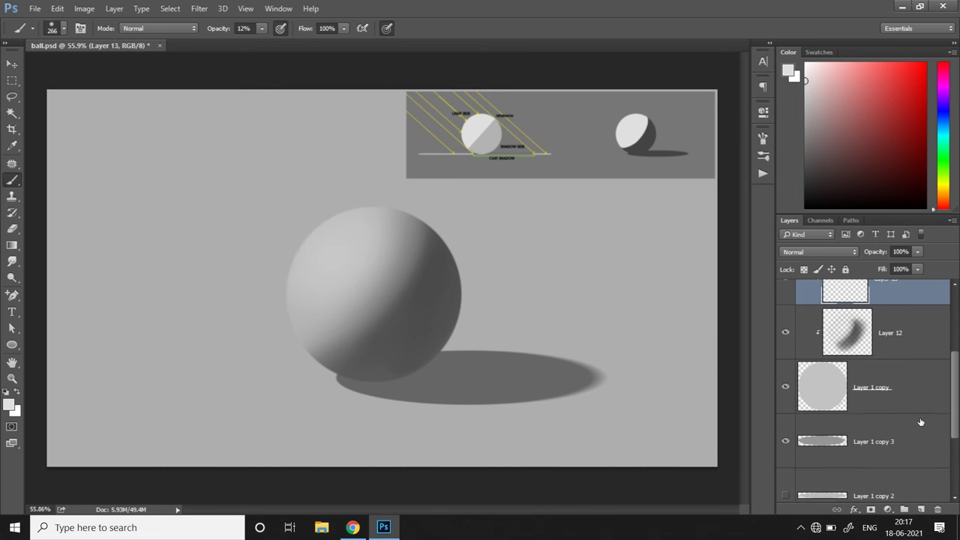
pyautogui.click(894, 441)
pyautogui.hotkey('ctrl', 'shift', 'alt', 'n')
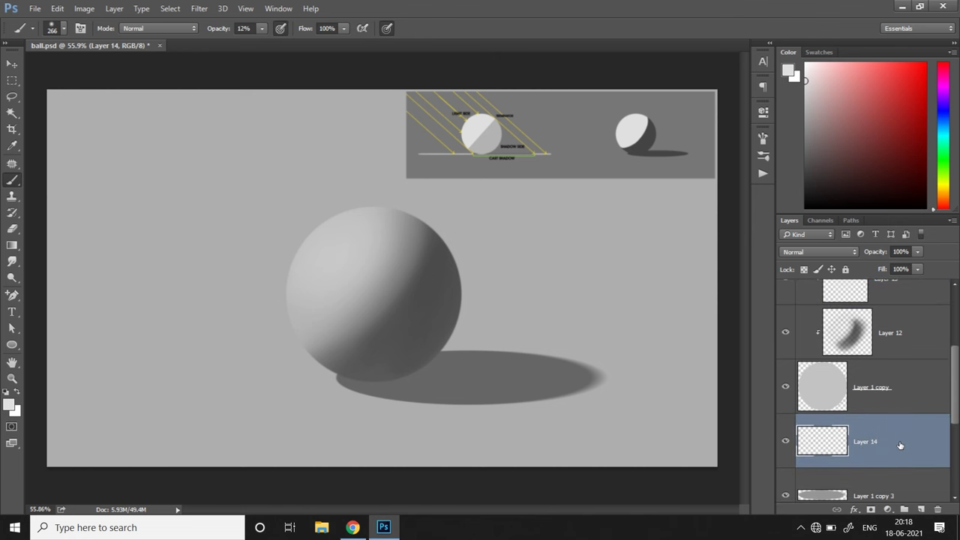
# Step: Clip Layer 14 to the cast-shadow layer and darken the shadow beneath the ball with a 195 px brush in a sampled dark grey
pyautogui.rightClick(900, 446)
pyautogui.click(769, 163)
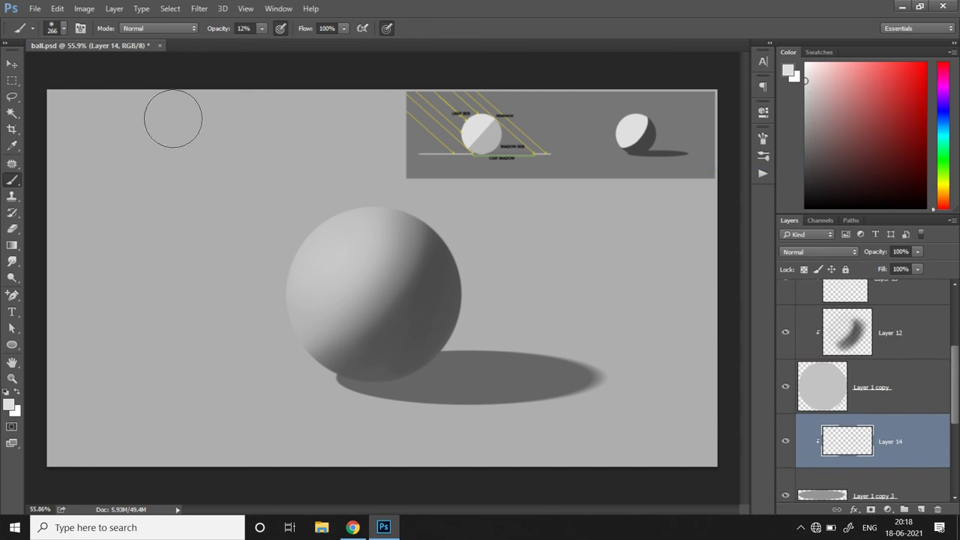
pyautogui.click(64, 29)
pyautogui.moveTo(144, 68); pyautogui.dragTo(134, 69)
pyautogui.click(422, 358)
pyautogui.keyDown('alt'); pyautogui.click(421, 350); pyautogui.keyUp('alt')
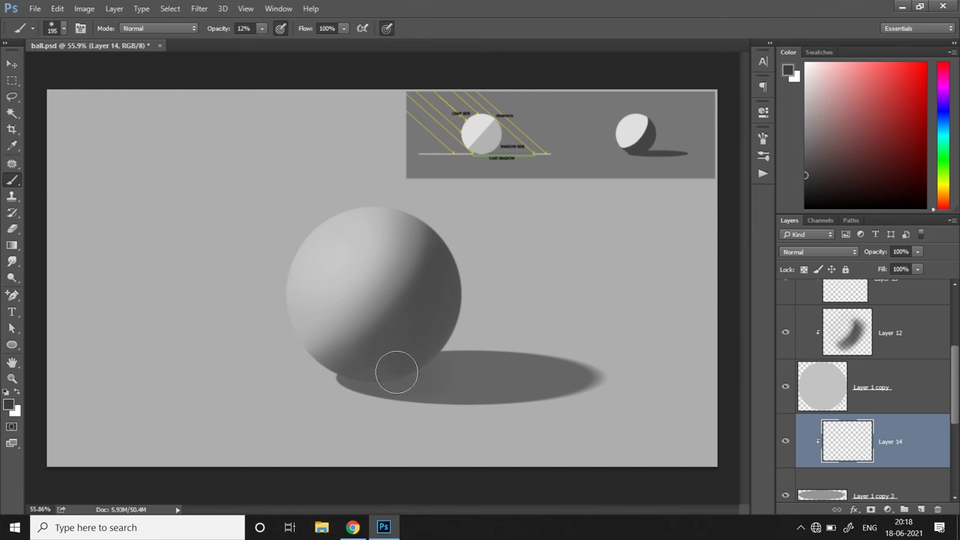
pyautogui.moveTo(398, 373)
pyautogui.mouseDown()
pyautogui.moveTo(495, 374)
pyautogui.moveTo(442, 381)
pyautogui.moveTo(530, 373)
pyautogui.moveTo(347, 371)
pyautogui.moveTo(513, 378)
pyautogui.moveTo(384, 346)
pyautogui.moveTo(413, 372)
pyautogui.moveTo(377, 375)
pyautogui.moveTo(490, 378)
pyautogui.mouseUp()
# Step: Soften the dark tone along the cast shadow's lower edge on Layer 14 with a 312 px eraser at 10% opacity
pyautogui.click(65, 29)
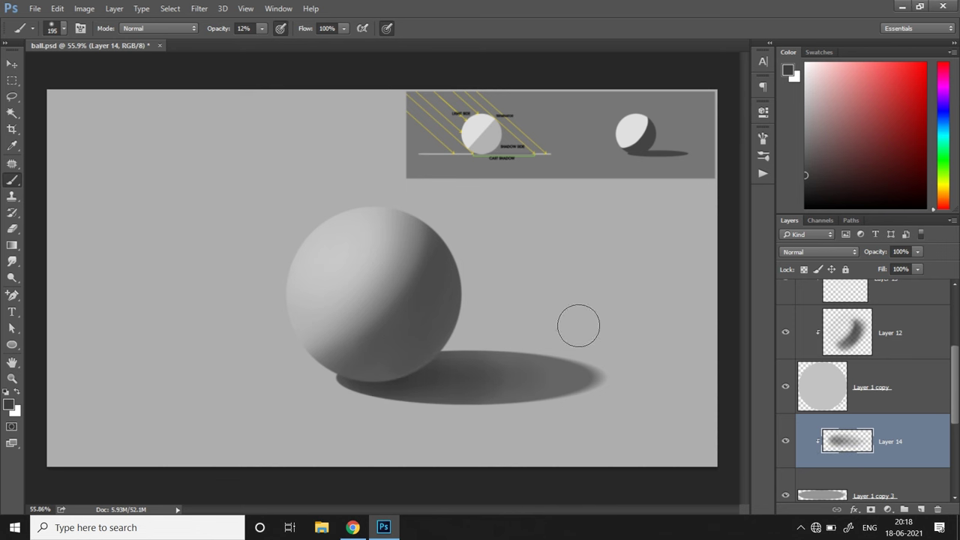
pyautogui.press('e')
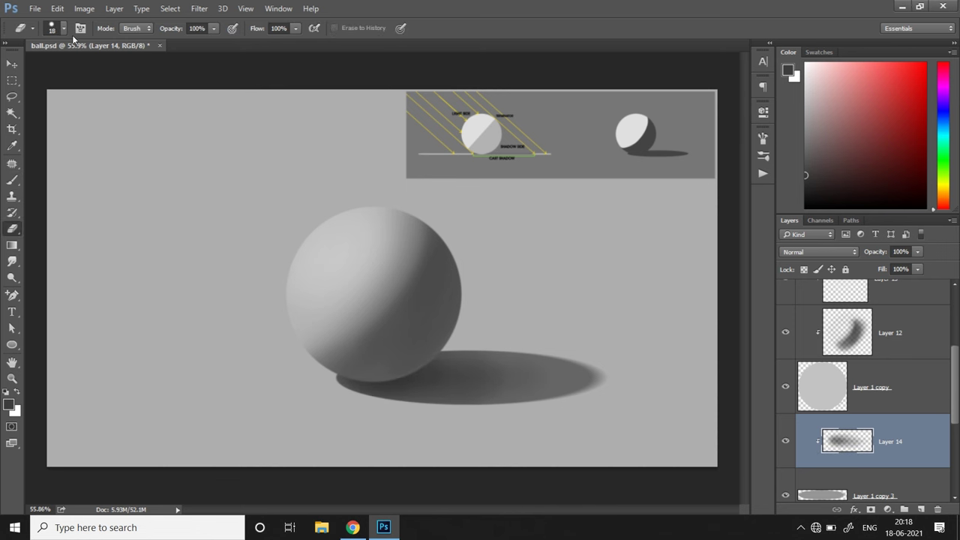
pyautogui.click(65, 29)
pyautogui.click(147, 67)
pyautogui.moveTo(214, 29); pyautogui.dragTo(136, 44)
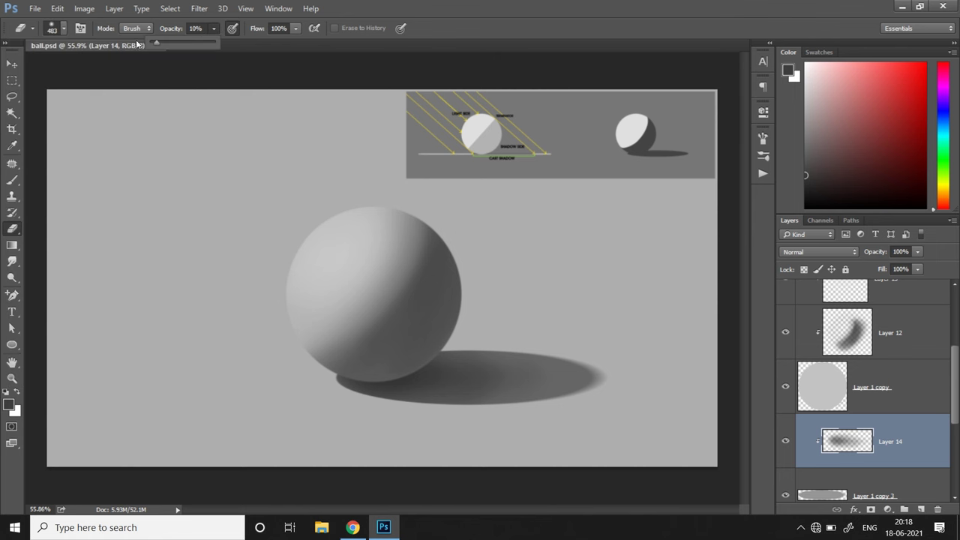
pyautogui.click(65, 30)
pyautogui.click(136, 67)
pyautogui.click(513, 401)
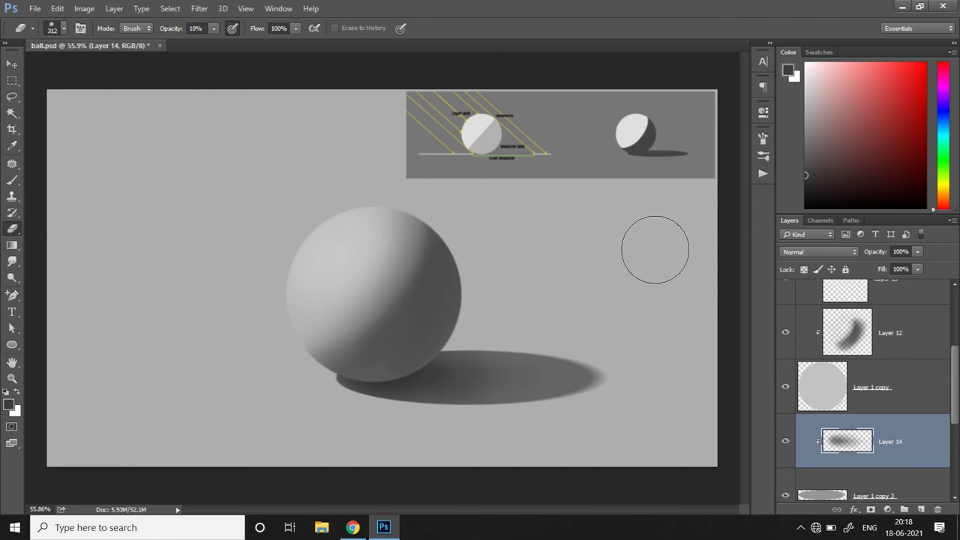
# Step: Fade the far end of the cast shadow on Layer 1 copy 3 with the eraser and check it with Layer 14 hidden
pyautogui.moveTo(955, 379); pyautogui.dragTo(955, 393)
pyautogui.click(899, 455)
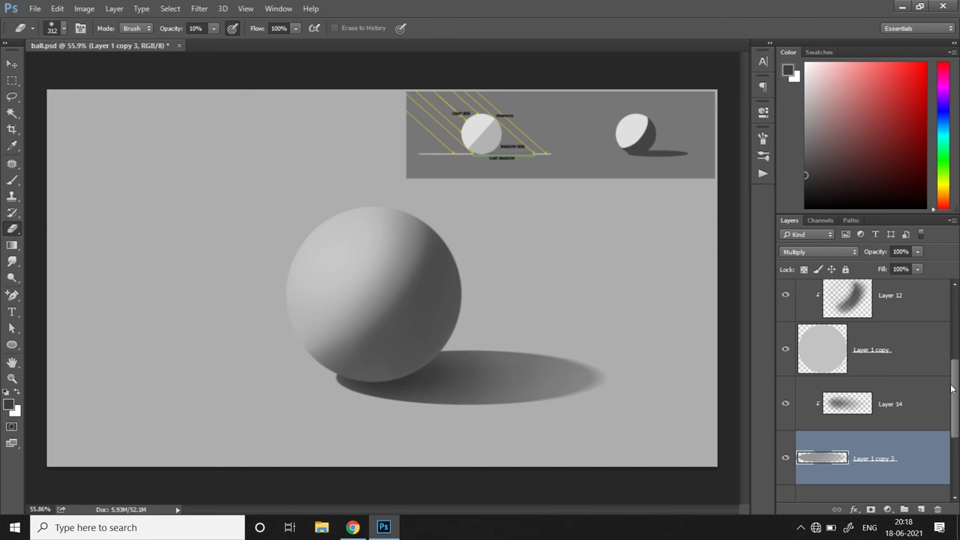
pyautogui.scroll(3, 951, 389)
pyautogui.scroll(-1, 863, 375)
pyautogui.click(785, 438)
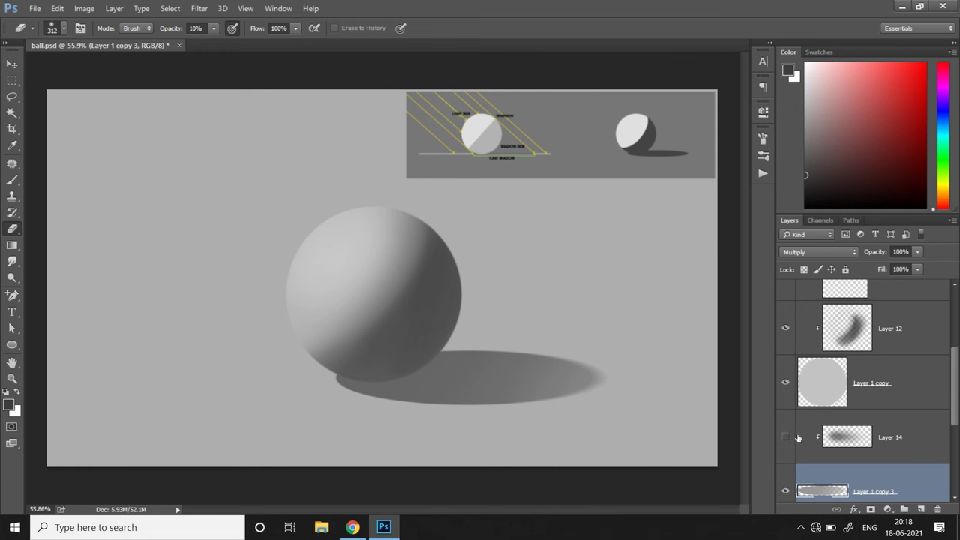
# Step: Add a new layer directly beneath the cast-shadow layer, Layer 1 copy 3
pyautogui.moveTo(954, 390); pyautogui.dragTo(954, 413)
pyautogui.click(891, 474)
pyautogui.click(921, 510)
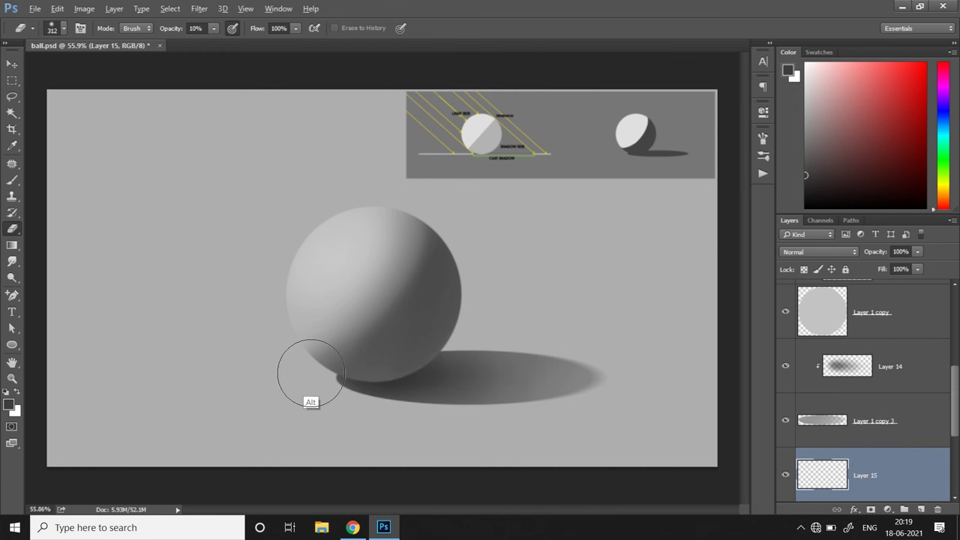
# Step: Paint a broad soft pool of light on the ground beside and below the ball with a 405 px brush in light grey
pyautogui.click(11, 180)
pyautogui.click(63, 28)
pyautogui.click(141, 69)
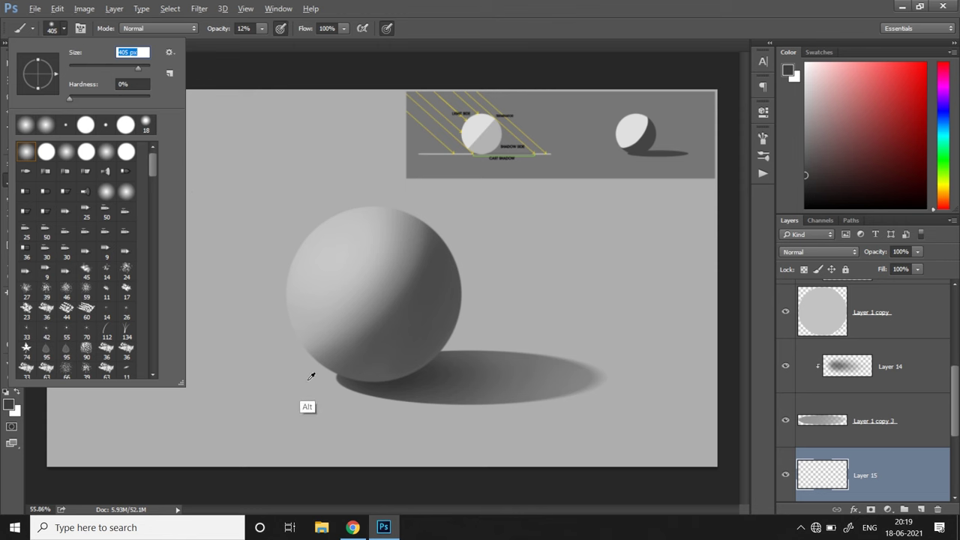
pyautogui.keyDown('alt'); pyautogui.click(305, 386); pyautogui.keyUp('alt')
pyautogui.moveTo(153, 356); pyautogui.dragTo(417, 383)
pyautogui.moveTo(192, 367); pyautogui.dragTo(381, 381)
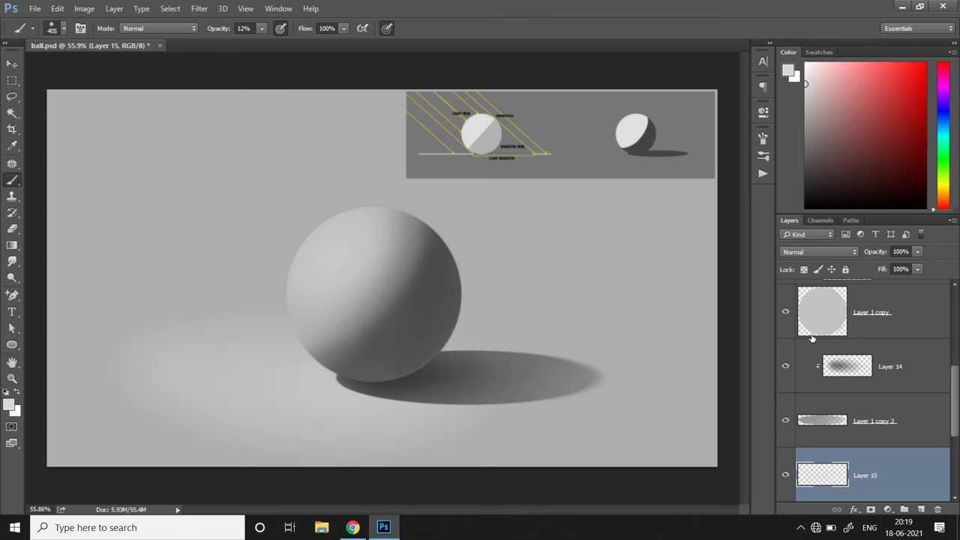
# Step: Erase some of the dark tone on Layer 14 around the ball's base with a 191 px eraser
pyautogui.click(919, 375)
pyautogui.press('e')
pyautogui.click(64, 29)
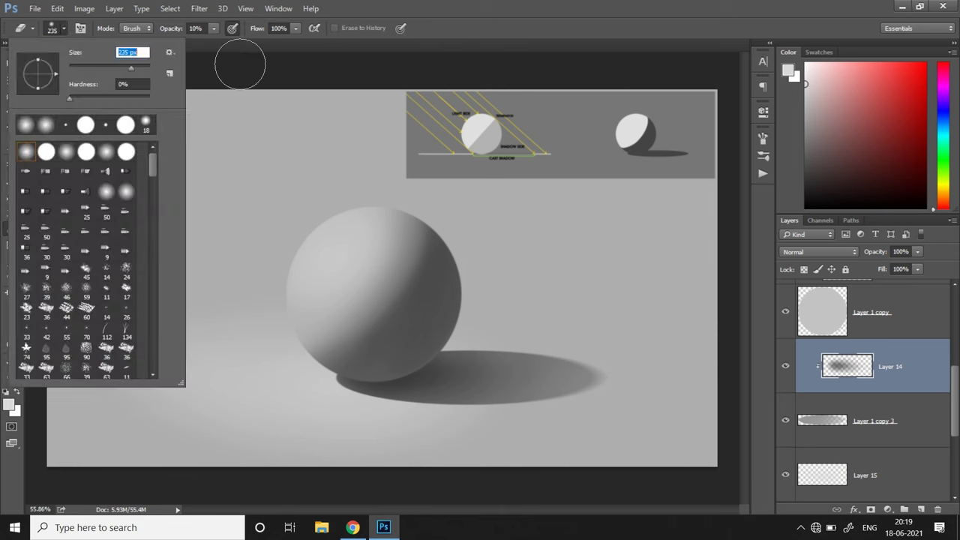
pyautogui.press('[')
pyautogui.moveTo(335, 360); pyautogui.dragTo(420, 436)
# Step: Add a clipped layer above Layer 13 and set the soft brush size to 297 px
pyautogui.hotkey('alt', '[')
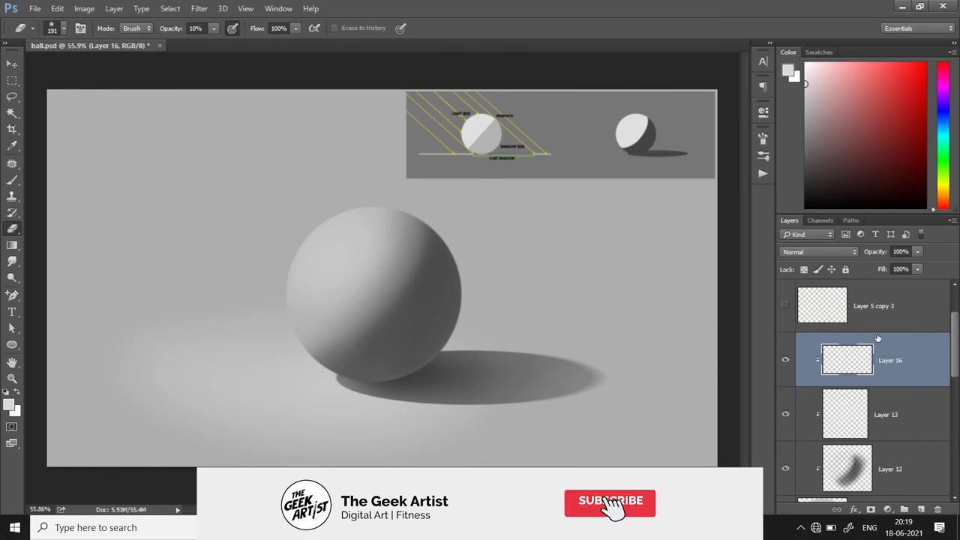
pyautogui.press('b')
pyautogui.click(64, 28)
pyautogui.moveTo(137, 69); pyautogui.dragTo(130, 69)
pyautogui.click(386, 338)
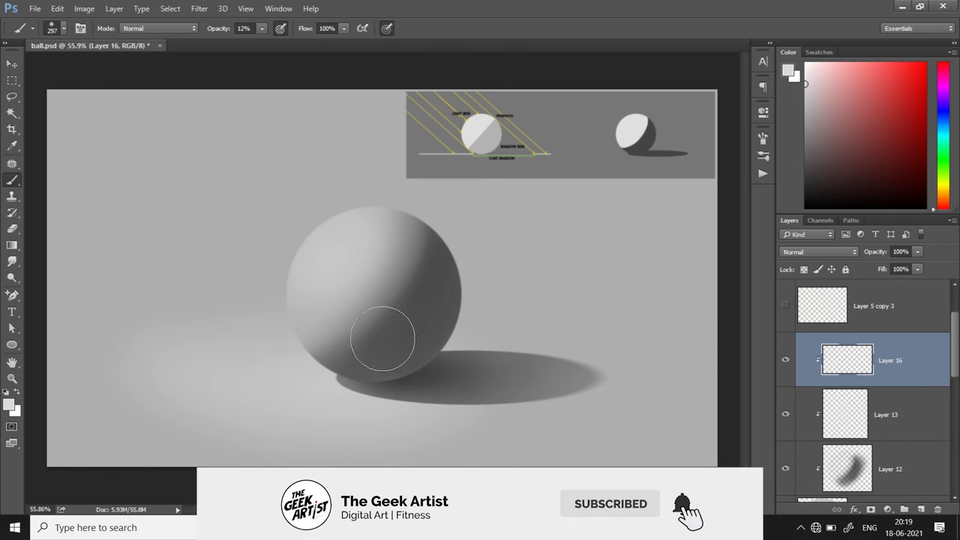
# Step: Paint reflected light along the ball's underside in sampled light greys and set Layer 16's opacity to 90%
pyautogui.moveTo(348, 349); pyautogui.dragTo(453, 346)
pyautogui.keyDown('alt'); pyautogui.click(320, 383); pyautogui.keyUp('alt')
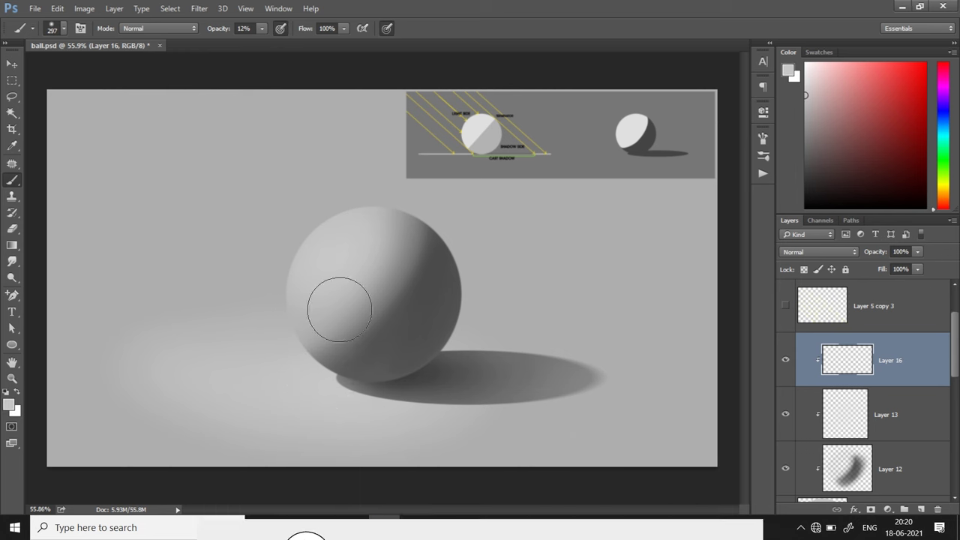
pyautogui.moveTo(429, 361)
pyautogui.mouseDown()
pyautogui.moveTo(478, 335)
pyautogui.moveTo(287, 368)
pyautogui.moveTo(516, 327)
pyautogui.mouseUp()
pyautogui.keyDown('alt'); pyautogui.click(321, 279); pyautogui.keyUp('alt')
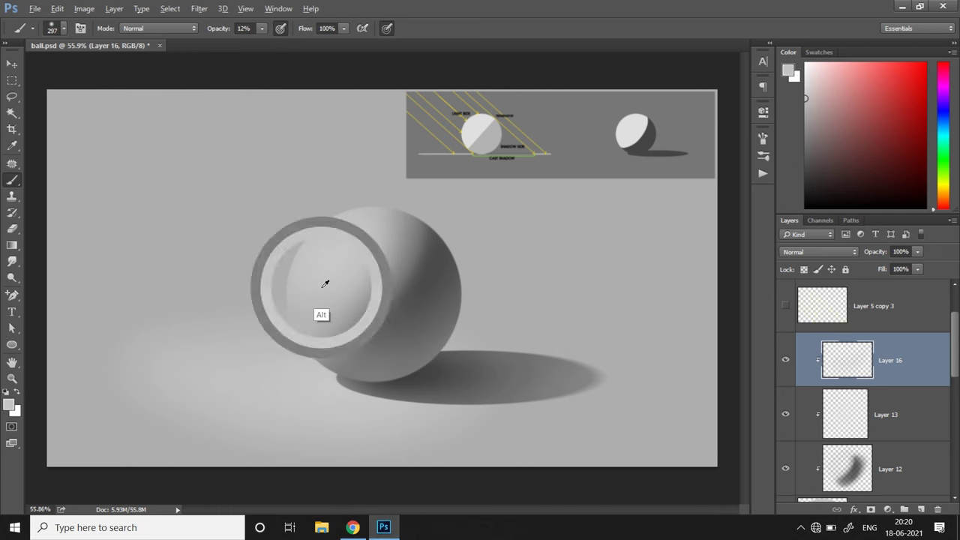
pyautogui.moveTo(301, 373); pyautogui.dragTo(399, 399)
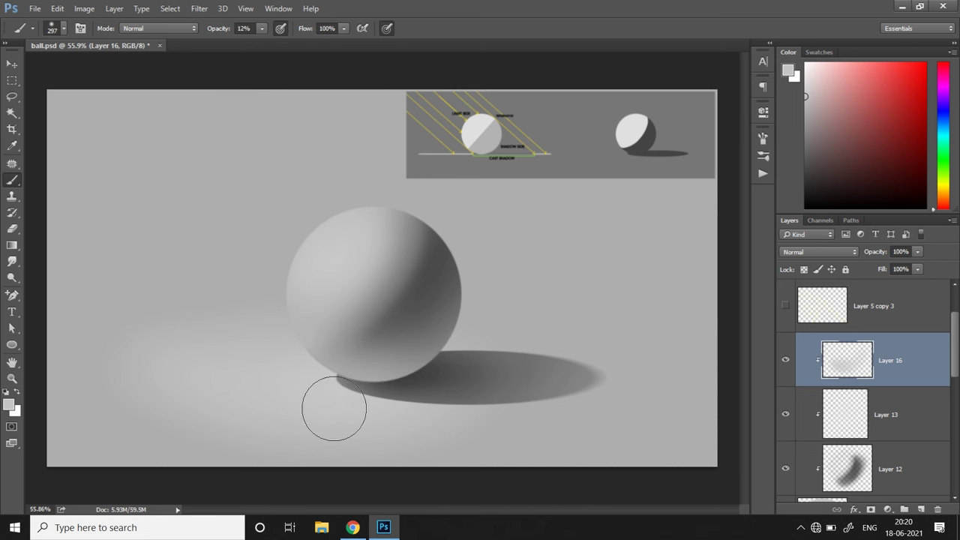
pyautogui.click(917, 251)
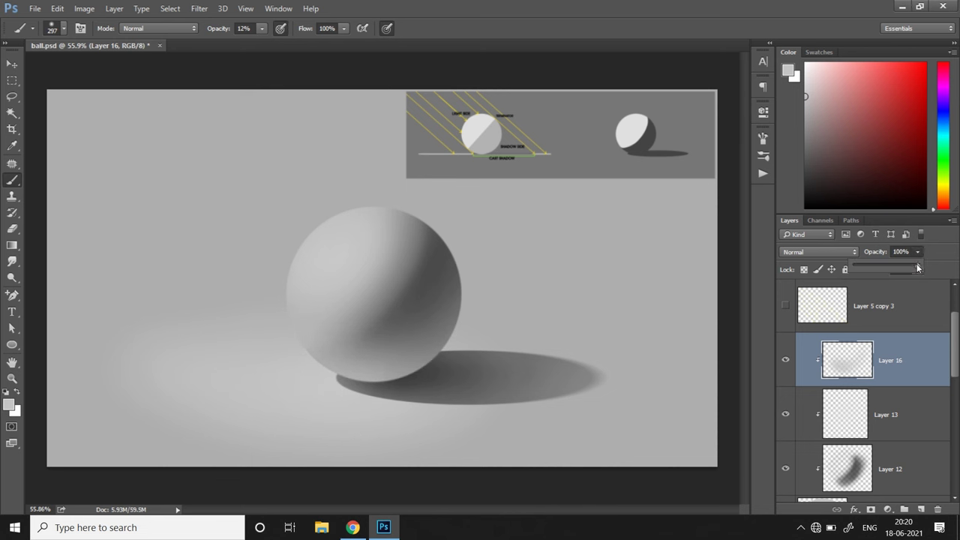
pyautogui.moveTo(912, 268); pyautogui.dragTo(910, 269)
# Step: Add a clipped layer above Layer 16 and try a rim light along the ball's right edge with a 79 px brush in sampled background grey
pyautogui.click(921, 509)
pyautogui.click(63, 29)
pyautogui.click(100, 68)
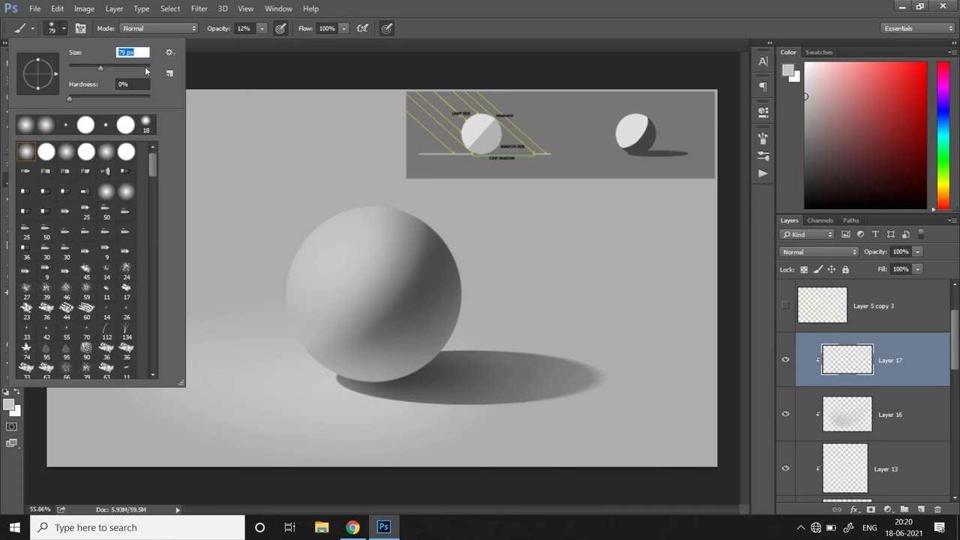
pyautogui.click(409, 216)
pyautogui.keyDown('alt'); pyautogui.click(476, 215); pyautogui.keyUp('alt')
pyautogui.moveTo(431, 220)
pyautogui.mouseDown()
pyautogui.moveTo(470, 305)
pyautogui.moveTo(463, 343)
pyautogui.mouseUp()
pyautogui.hotkey('ctrl', 'z')
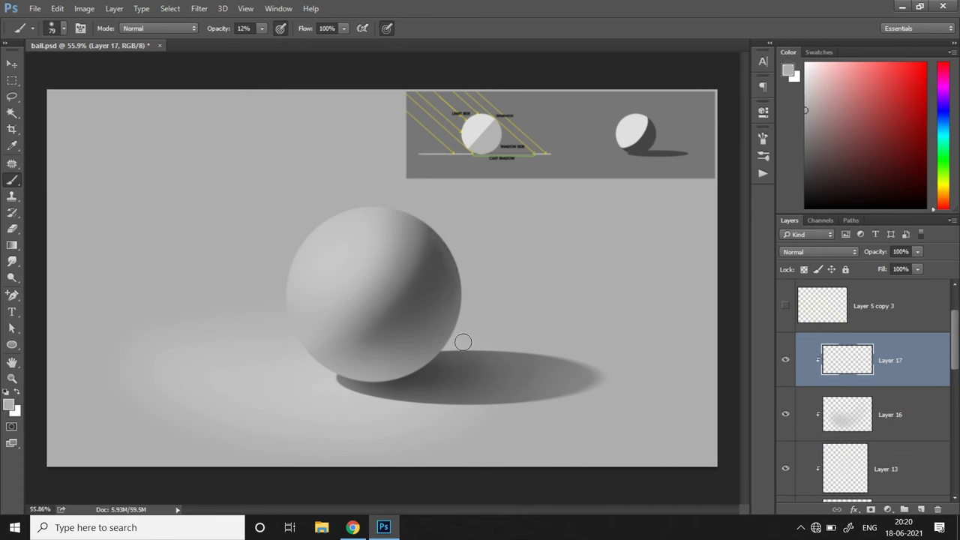
# Step: Set Layer 17's opacity to 61% and refine the rim light on the ball's upper-right edge with a 40 px brush
pyautogui.click(916, 251)
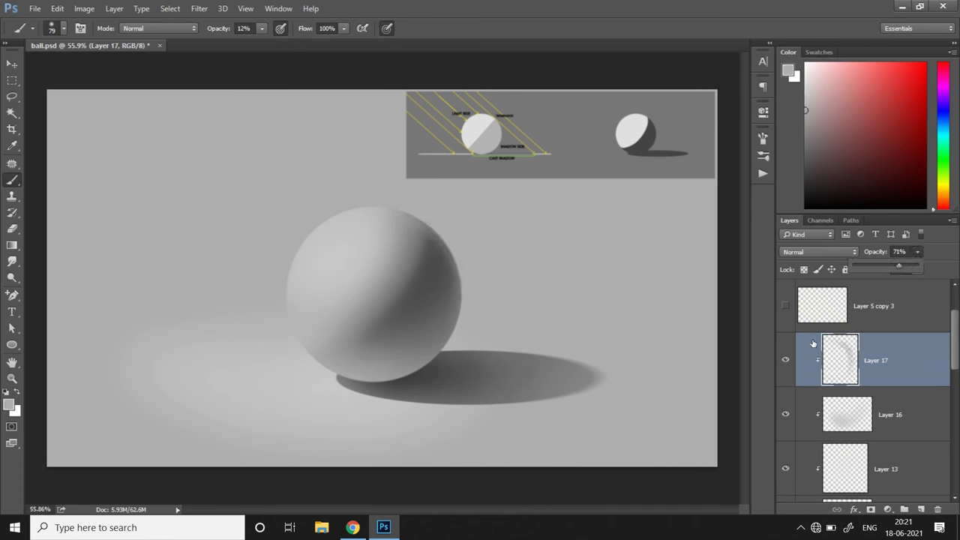
pyautogui.click(785, 360)
pyautogui.click(786, 360)
pyautogui.click(64, 28)
pyautogui.click(85, 69)
pyautogui.moveTo(424, 214); pyautogui.dragTo(457, 257)
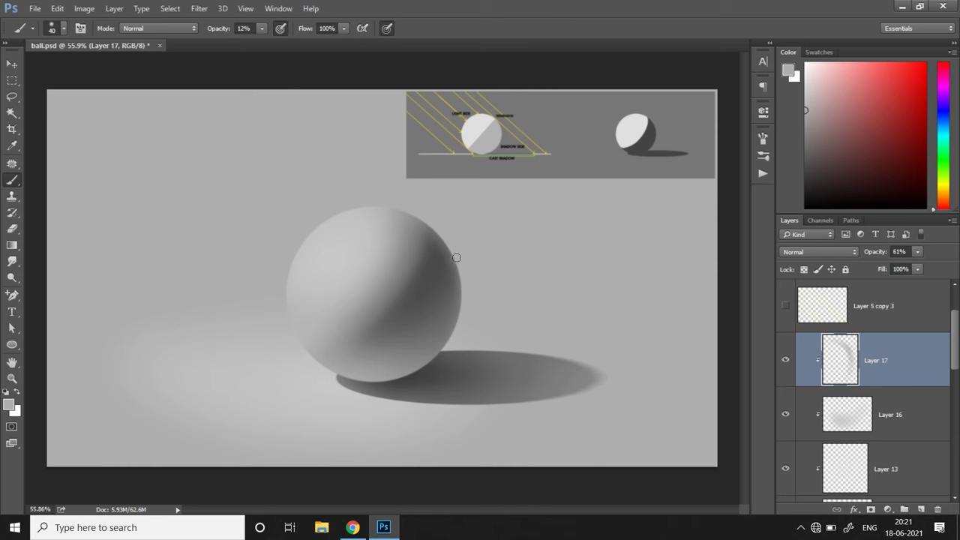
# Step: Trim the reflected light near the ball's right edge on Layer 16 with a smaller soft eraser at 10% opacity
pyautogui.click(879, 405)
pyautogui.click(15, 230)
pyautogui.click(64, 28)
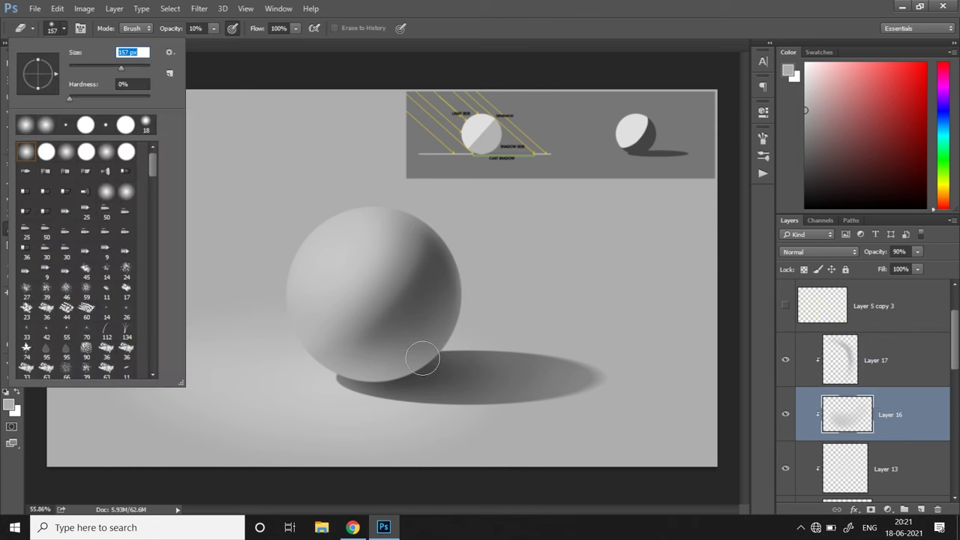
pyautogui.moveTo(122, 69); pyautogui.dragTo(105, 69)
pyautogui.click(467, 287)
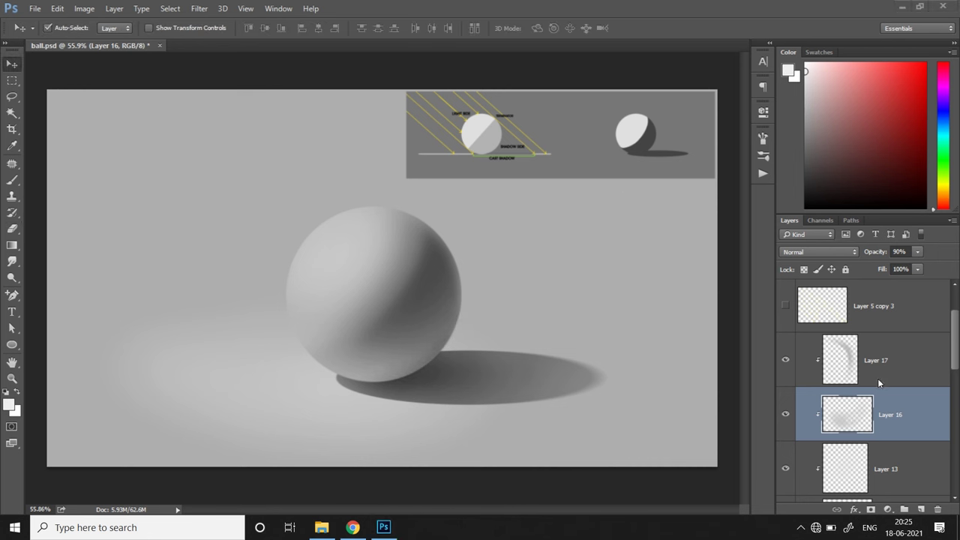
# Step: Add a clipped layer above Layer 17 and paint a soft near-white highlight on the ball's light side at 13% brush opacity, refining with 57 px
pyautogui.click(921, 509)
pyautogui.moveTo(883, 409); pyautogui.dragTo(881, 338)
pyautogui.click(12, 180)
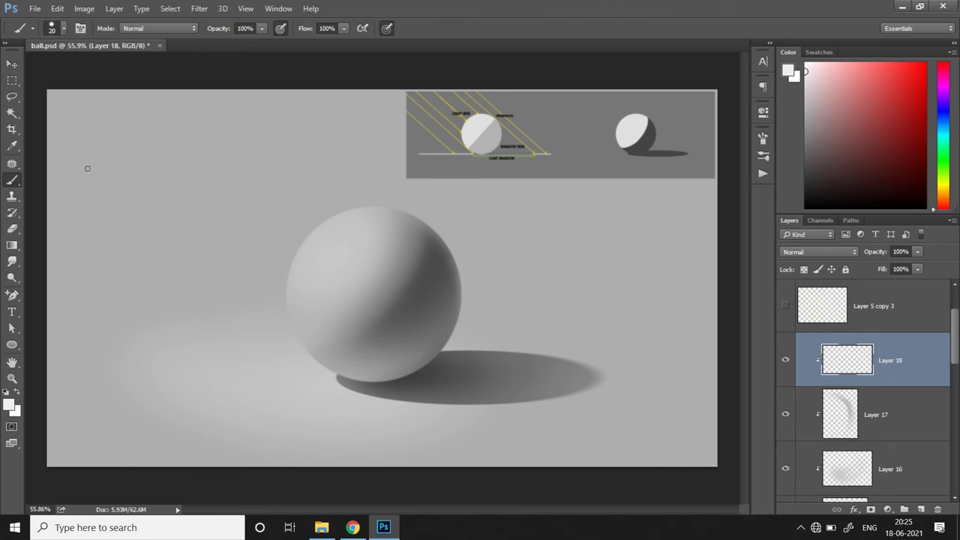
pyautogui.click(64, 29)
pyautogui.click(262, 29)
pyautogui.moveTo(264, 42); pyautogui.dragTo(207, 45)
pyautogui.moveTo(808, 73); pyautogui.dragTo(791, 74)
pyautogui.moveTo(333, 267); pyautogui.dragTo(340, 256)
pyautogui.click(64, 28)
pyautogui.moveTo(49, 60); pyautogui.dragTo(40, 61)
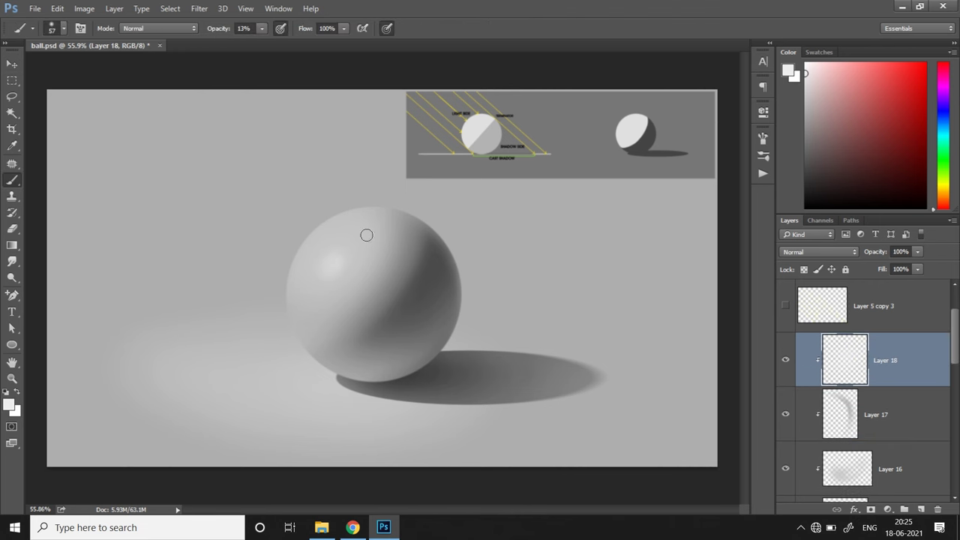
# Step: Set Layer 18's opacity to 81% and reposition the highlight on the ball's light side
pyautogui.press('v')
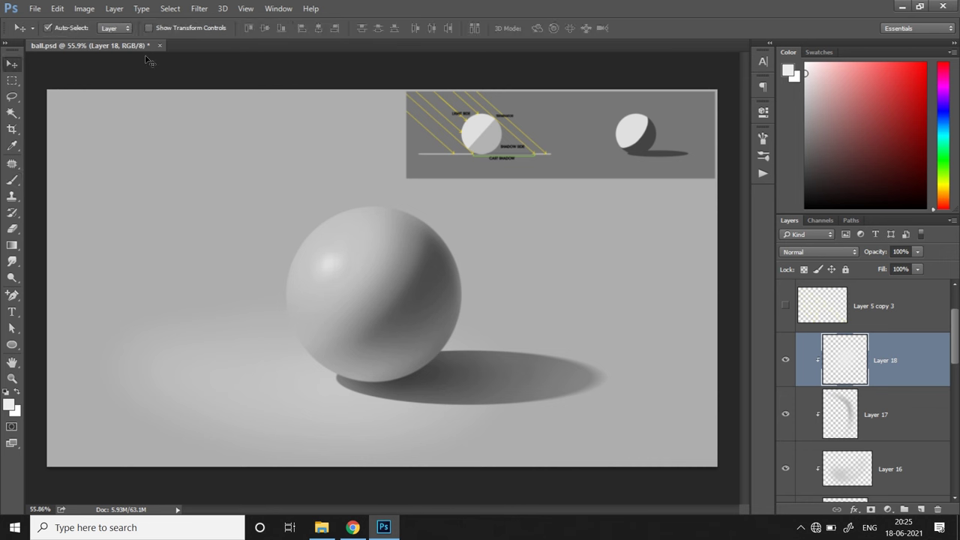
pyautogui.scroll(-1, 912, 260)
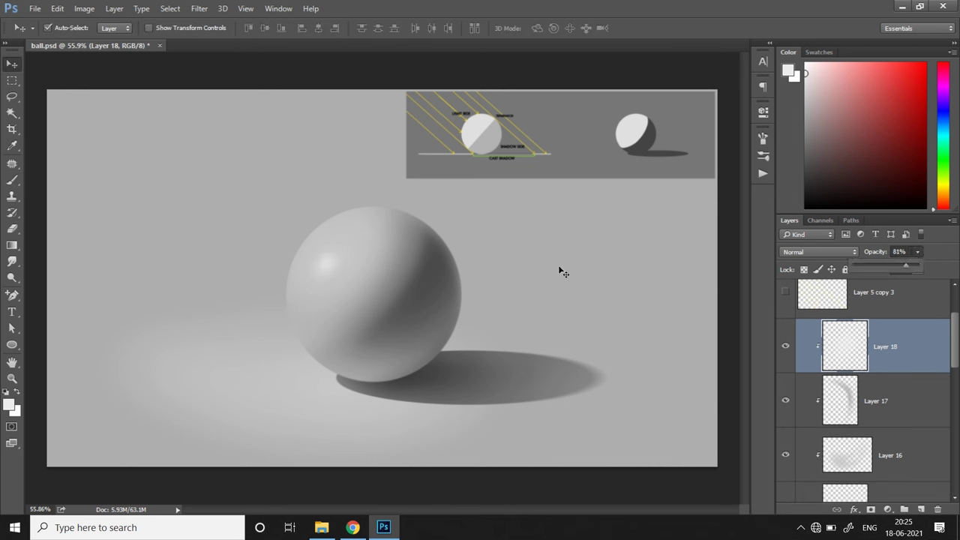
pyautogui.moveTo(332, 264)
pyautogui.mouseDown()
pyautogui.moveTo(377, 240)
pyautogui.moveTo(349, 217)
pyautogui.moveTo(337, 288)
pyautogui.moveTo(368, 266)
pyautogui.moveTo(332, 267)
pyautogui.moveTo(331, 251)
pyautogui.mouseUp()
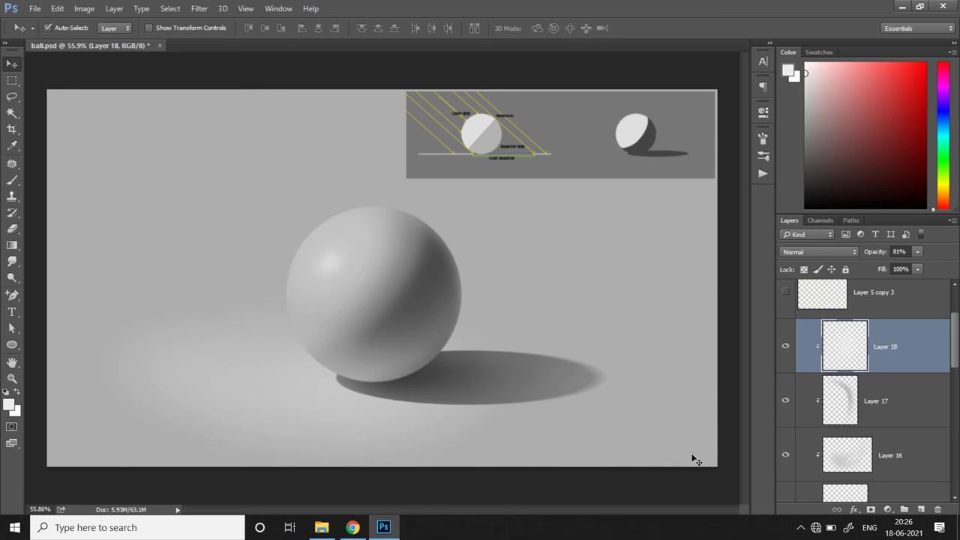
# Step: Hide Layer 18 and paint several sharp glossy highlight spots on a new clipped layer with a small hard brush at 100% opacity
pyautogui.click(785, 346)
pyautogui.hotkey('ctrl', 'shift', 'alt', 'n')
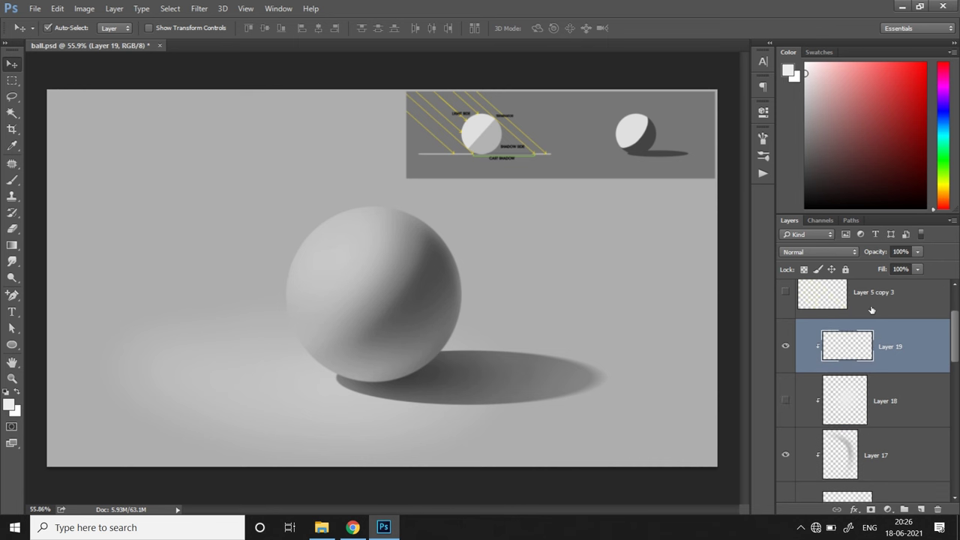
pyautogui.press('b')
pyautogui.click(64, 30)
pyautogui.click(50, 152)
pyautogui.moveTo(73, 68); pyautogui.dragTo(60, 69)
pyautogui.click(262, 29)
pyautogui.moveTo(262, 43); pyautogui.dragTo(348, 56)
pyautogui.moveTo(322, 258); pyautogui.dragTo(331, 254)
pyautogui.moveTo(360, 225); pyautogui.dragTo(346, 257)
pyautogui.click(333, 279)
# Step: Paint a soft glow around the sharp highlight spots with an 80 px soft brush at low opacity
pyautogui.click(64, 30)
pyautogui.click(27, 152)
pyautogui.moveTo(74, 68); pyautogui.dragTo(102, 69)
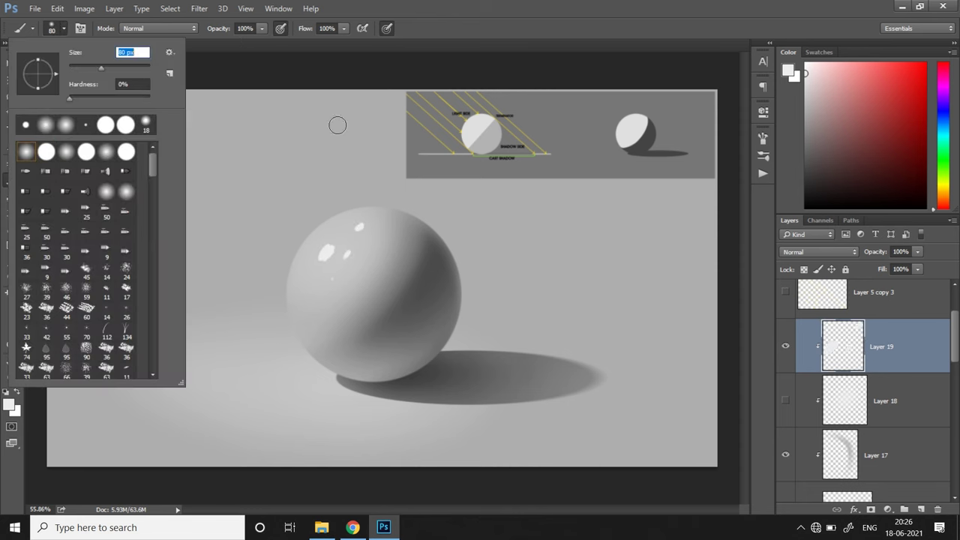
pyautogui.click(262, 28)
pyautogui.moveTo(262, 43); pyautogui.dragTo(208, 44)
pyautogui.moveTo(322, 262); pyautogui.dragTo(332, 252)
pyautogui.click(358, 227)
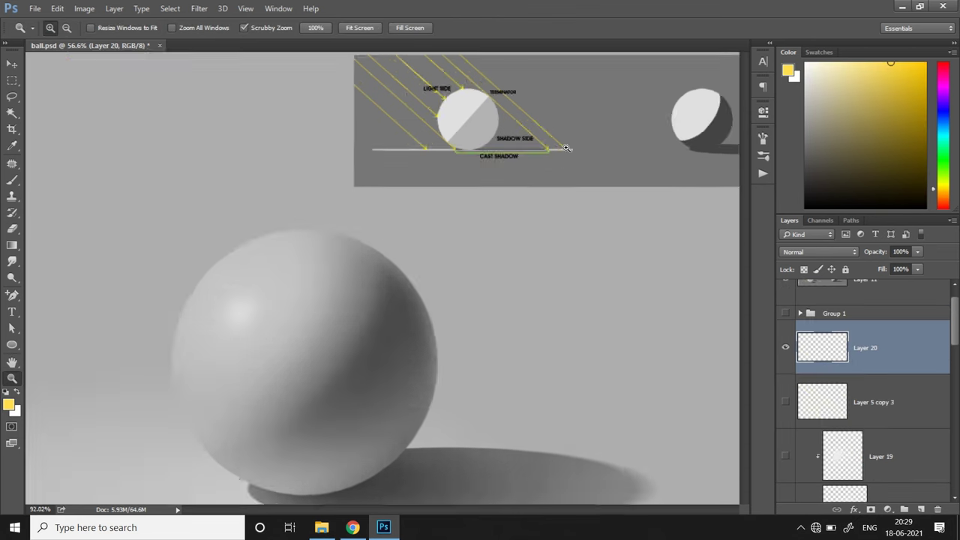
# Step: Review the light diagram, circle the ball's light side in yellow on Layer 20, undo it, and circle the shadow side instead
pyautogui.moveTo(510, 75); pyautogui.dragTo(608, 187)
pyautogui.hotkey('ctrl', '0')
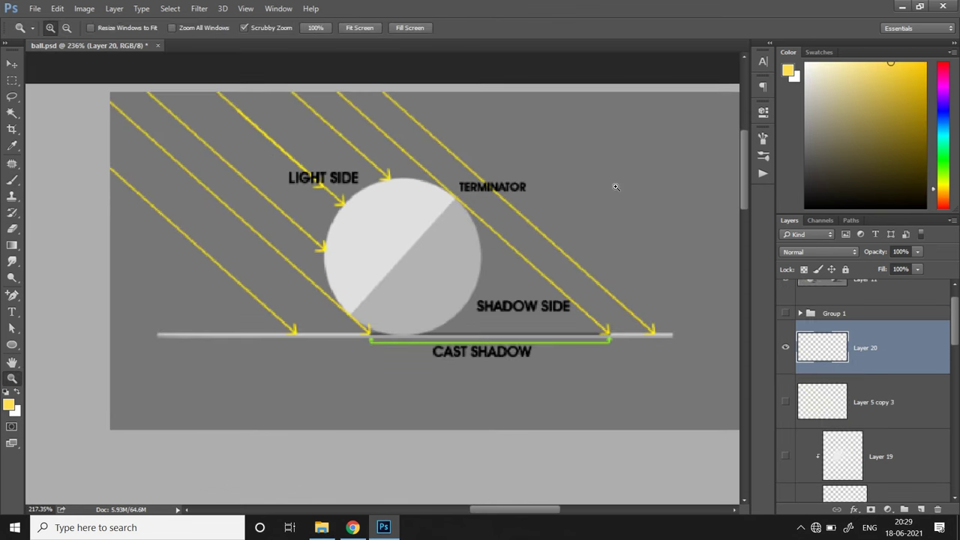
pyautogui.moveTo(374, 330); pyautogui.dragTo(240, 329)
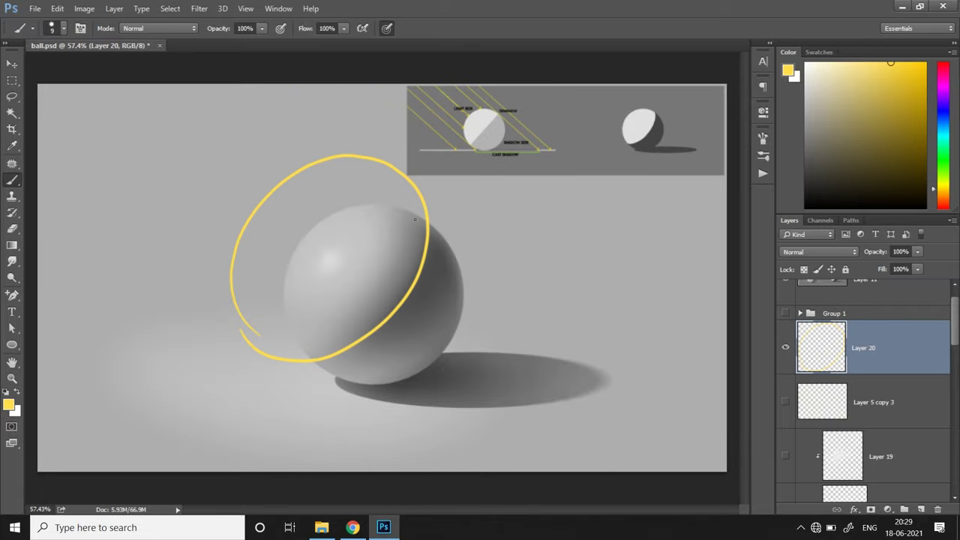
pyautogui.hotkey('ctrl', 'z')
pyautogui.moveTo(498, 201); pyautogui.dragTo(505, 189)
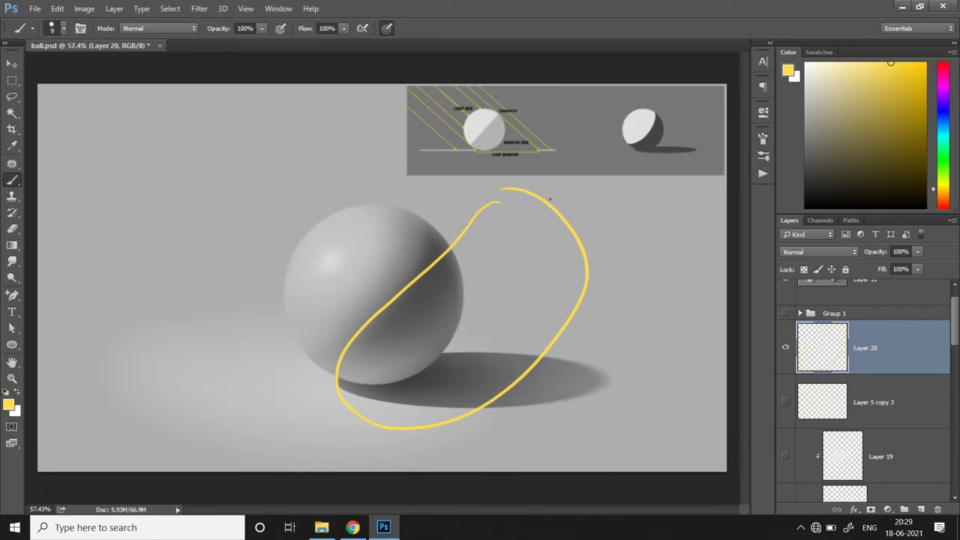
# Step: Undo the shadow-side circle, mark the ball's terminator curve and core shadow in yellow on Layer 20, and undo those marks
pyautogui.hotkey('ctrl', 'z')
pyautogui.moveTo(328, 358); pyautogui.dragTo(418, 215)
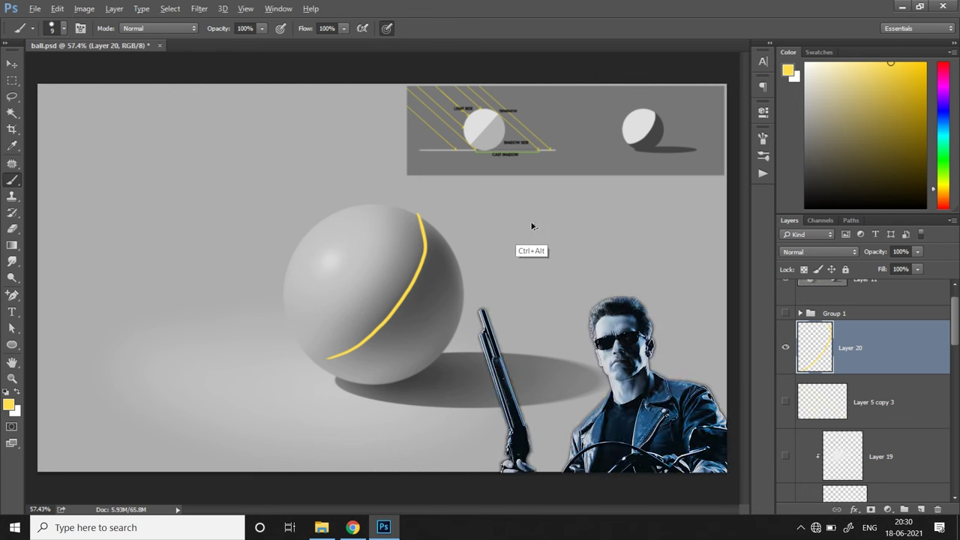
pyautogui.hotkey('ctrl', 'z')
pyautogui.moveTo(328, 356)
pyautogui.mouseDown()
pyautogui.moveTo(405, 223)
pyautogui.moveTo(330, 371)
pyautogui.mouseUp()
pyautogui.hotkey('ctrl', 'z')
pyautogui.moveTo(413, 304)
pyautogui.mouseDown()
pyautogui.moveTo(437, 258)
pyautogui.moveTo(405, 313)
pyautogui.moveTo(431, 252)
pyautogui.mouseUp()
pyautogui.hotkey('ctrl', 'z')
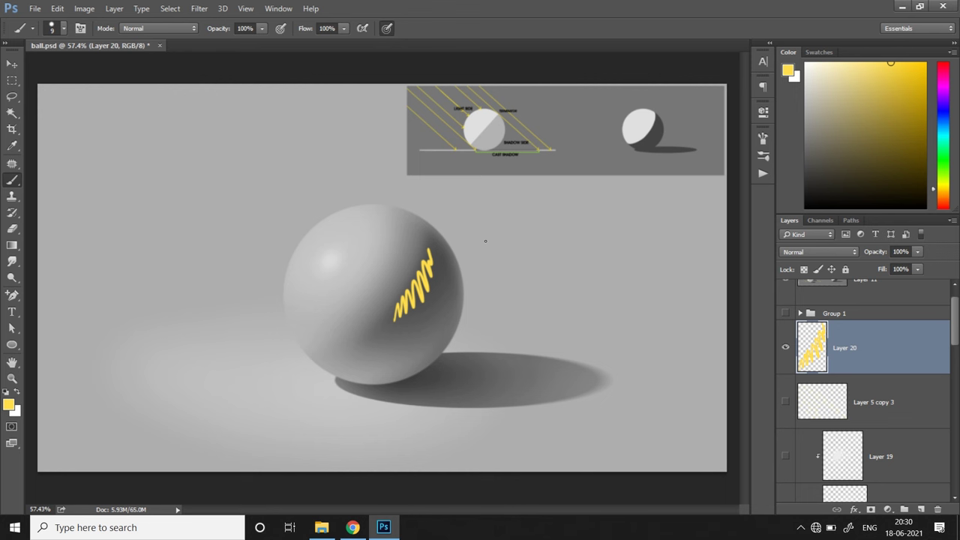
pyautogui.hotkey('ctrl', 'z')
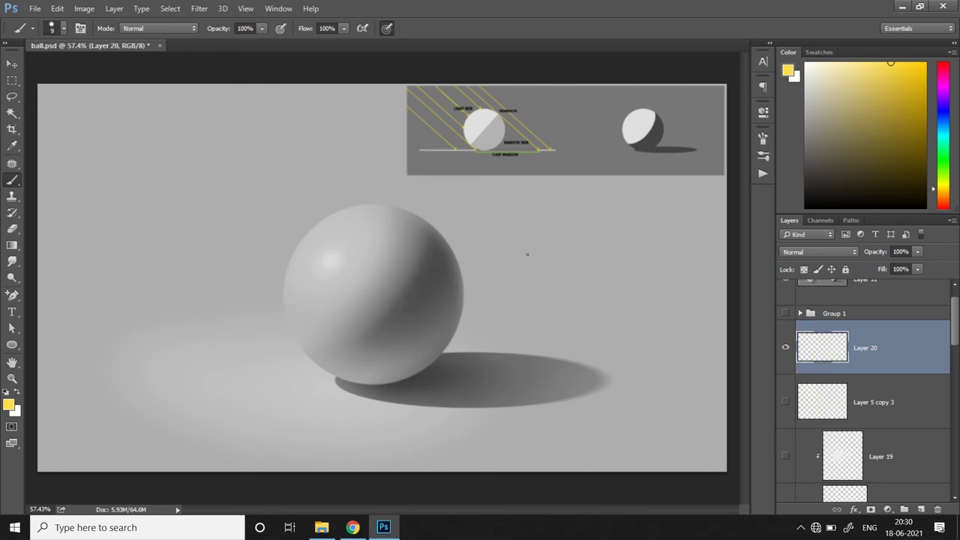
# Step: Show the light rays of Layer 5 copy 3 and draw yellow arrows bouncing off the ground into the ball's underside
pyautogui.click(785, 402)
pyautogui.moveTo(150, 236); pyautogui.dragTo(356, 363)
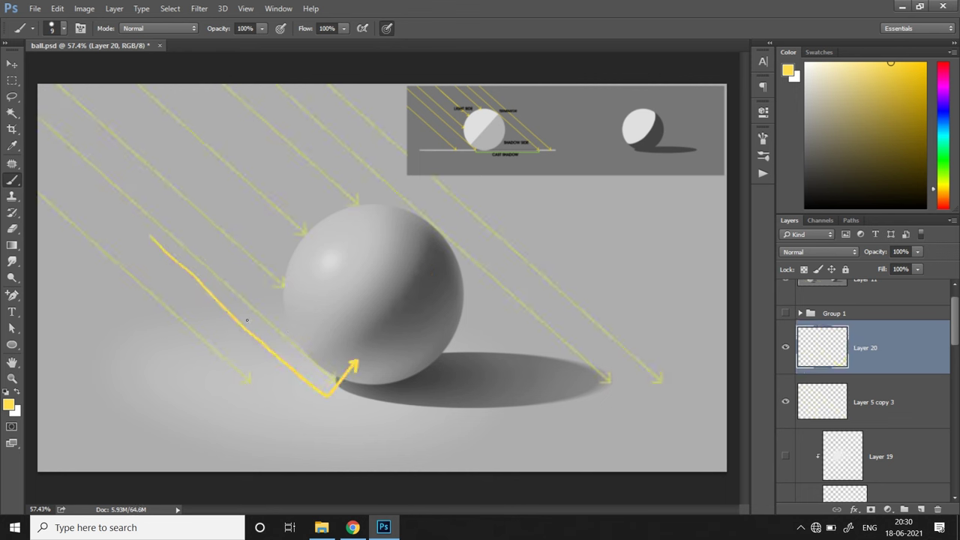
pyautogui.moveTo(214, 315); pyautogui.dragTo(330, 359)
pyautogui.moveTo(270, 334)
pyautogui.mouseDown()
pyautogui.moveTo(354, 396)
pyautogui.moveTo(375, 372)
pyautogui.mouseUp()
pyautogui.moveTo(294, 291); pyautogui.dragTo(407, 415)
pyautogui.moveTo(408, 415); pyautogui.dragTo(399, 355)
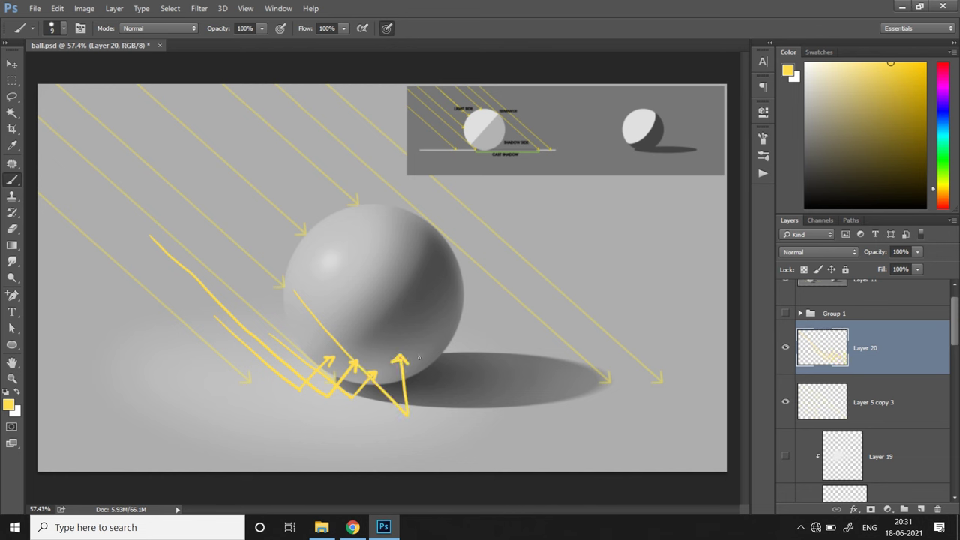
pyautogui.moveTo(451, 414); pyautogui.dragTo(421, 354)
pyautogui.moveTo(415, 383); pyautogui.dragTo(446, 410)
# Step: Hide Layer 5 copy 3 and undo the yellow bounce-light arrows
pyautogui.click(786, 402)
pyautogui.moveTo(439, 367)
pyautogui.mouseDown()
pyautogui.moveTo(425, 326)
pyautogui.moveTo(439, 366)
pyautogui.moveTo(375, 390)
pyautogui.moveTo(410, 388)
pyautogui.mouseUp()
pyautogui.hotkey('ctrl', 'alt', 'z')
pyautogui.hotkey('ctrl', 'alt', 'z')
pyautogui.hotkey('ctrl', 'alt', 'z')
pyautogui.hotkey('ctrl', 'alt', 'z')
pyautogui.hotkey('ctrl', 'alt', 'z')
pyautogui.hotkey('ctrl', 'alt', 'z')
pyautogui.hotkey('ctrl', 'alt', 'z')
pyautogui.hotkey('ctrl', 'alt', 'z')
pyautogui.hotkey('ctrl', 'alt', 'z')
pyautogui.hotkey('ctrl', 'alt', 'z')
# Step: Mark the reflected-light area on the ball's underside with an outline and three upward arrows, and undo the markings
pyautogui.moveTo(322, 406); pyautogui.dragTo(353, 369)
pyautogui.moveTo(385, 413); pyautogui.dragTo(385, 368)
pyautogui.moveTo(440, 412); pyautogui.dragTo(409, 357)
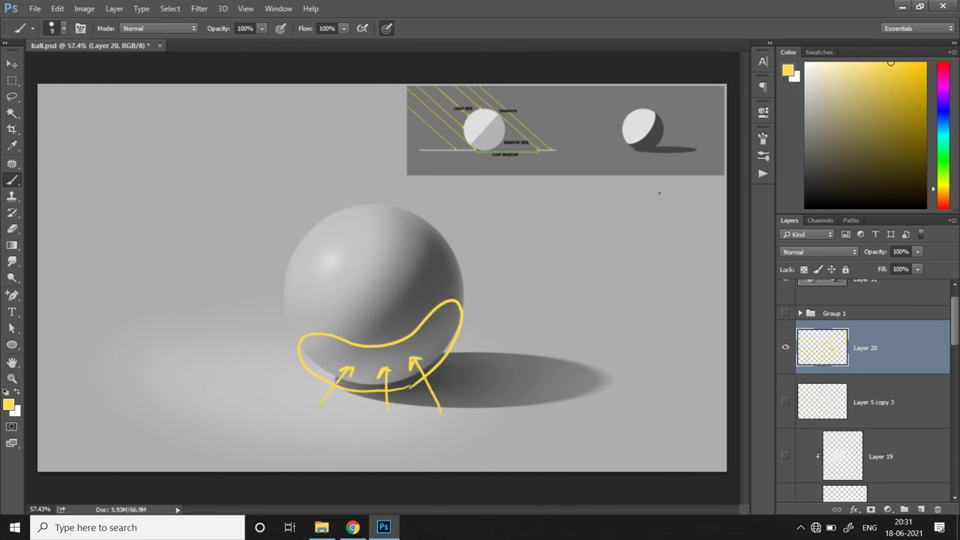
pyautogui.hotkey('ctrl', 'alt', 'z')
pyautogui.hotkey('ctrl', 'alt', 'z')
pyautogui.hotkey('ctrl', 'alt', 'z')
pyautogui.hotkey('ctrl', 'alt', 'z')
pyautogui.hotkey('ctrl', 'alt', 'z')
pyautogui.hotkey('ctrl', 'alt', 'z')
pyautogui.hotkey('ctrl', 'alt', 'z')
pyautogui.hotkey('ctrl', 'alt', 'z')
# Step: Trace the ball's right rim in yellow with arrows pointing in from the surroundings, and undo the markings
pyautogui.moveTo(392, 205)
pyautogui.mouseDown()
pyautogui.moveTo(450, 246)
pyautogui.moveTo(444, 346)
pyautogui.mouseUp()
pyautogui.moveTo(369, 120); pyautogui.dragTo(369, 150)
pyautogui.moveTo(495, 181); pyautogui.dragTo(480, 204)
pyautogui.moveTo(574, 220); pyautogui.dragTo(541, 242)
pyautogui.moveTo(570, 319); pyautogui.dragTo(534, 313)
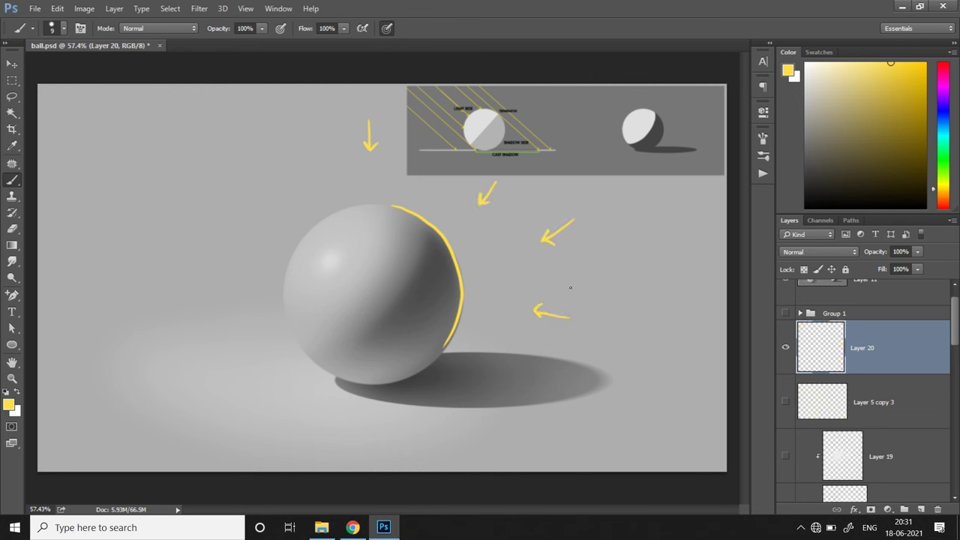
pyautogui.hotkey('ctrl', 'alt', 'z')
pyautogui.moveTo(646, 243); pyautogui.dragTo(614, 255)
pyautogui.hotkey('ctrl', 'alt', 'z')
pyautogui.hotkey('ctrl', 'alt', 'z')
pyautogui.hotkey('ctrl', 'alt', 'z')
pyautogui.hotkey('ctrl', 'alt', 'z')
pyautogui.hotkey('ctrl', 'alt', 'z')
pyautogui.moveTo(435, 340)
pyautogui.mouseDown()
pyautogui.moveTo(440, 419)
pyautogui.moveTo(409, 417)
pyautogui.mouseUp()
pyautogui.hotkey('ctrl', 'alt', 'z')
pyautogui.hotkey('ctrl', 'alt', 'z')
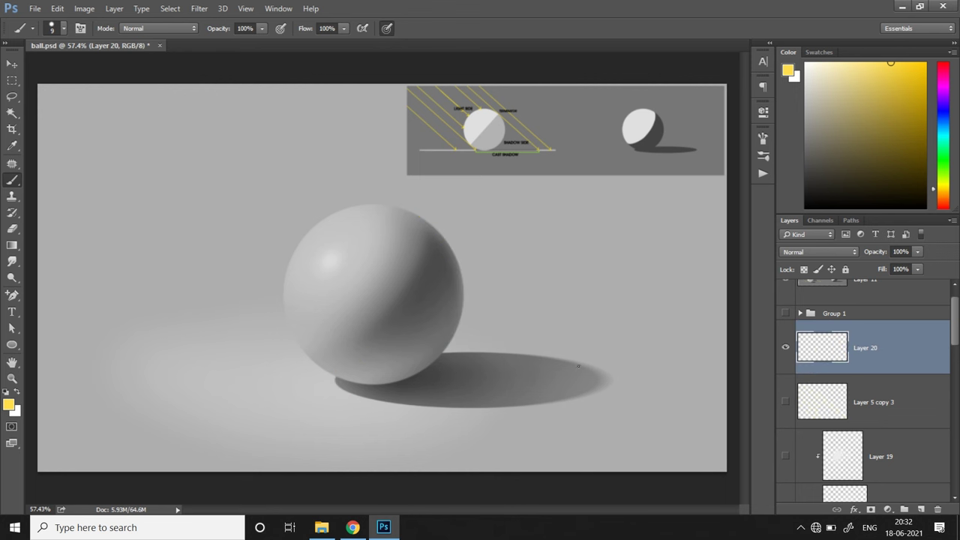
# Step: Draw an arrow along the cast shadow away from the ball and surrounding arrows pointing into the shadow, and undo them all
pyautogui.moveTo(432, 381); pyautogui.dragTo(556, 381)
pyautogui.moveTo(538, 375); pyautogui.dragTo(540, 391)
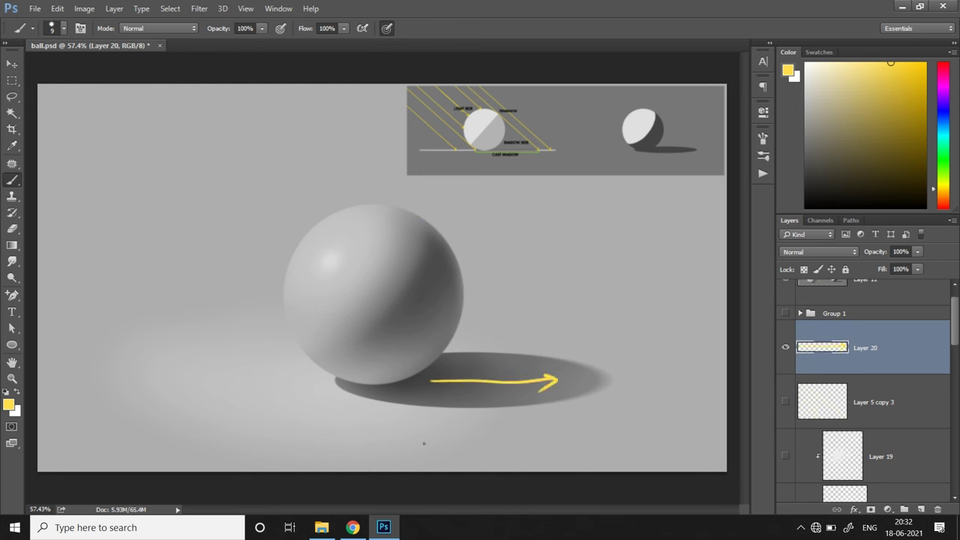
pyautogui.moveTo(530, 279)
pyautogui.mouseDown()
pyautogui.moveTo(532, 319)
pyautogui.moveTo(539, 311)
pyautogui.mouseUp()
pyautogui.moveTo(627, 301)
pyautogui.mouseDown()
pyautogui.moveTo(602, 338)
pyautogui.moveTo(613, 337)
pyautogui.mouseUp()
pyautogui.moveTo(681, 370)
pyautogui.mouseDown()
pyautogui.moveTo(649, 381)
pyautogui.moveTo(663, 387)
pyautogui.mouseUp()
pyautogui.moveTo(510, 438)
pyautogui.mouseDown()
pyautogui.moveTo(527, 418)
pyautogui.moveTo(529, 428)
pyautogui.mouseUp()
pyautogui.moveTo(609, 436); pyautogui.dragTo(589, 403)
pyautogui.moveTo(588, 414)
pyautogui.mouseDown()
pyautogui.moveTo(605, 406)
pyautogui.moveTo(531, 400)
pyautogui.moveTo(591, 407)
pyautogui.mouseUp()
pyautogui.hotkey('ctrl', 'alt', 'z')
pyautogui.hotkey('ctrl', 'alt', 'z')
pyautogui.hotkey('ctrl', 'alt', 'z')
pyautogui.hotkey('ctrl', 'alt', 'z')
pyautogui.hotkey('ctrl', 'alt', 'z')
pyautogui.hotkey('ctrl', 'alt', 'z')
pyautogui.hotkey('ctrl', 'alt', 'z')
pyautogui.hotkey('ctrl', 'alt', 'z')
pyautogui.hotkey('ctrl', 'alt', 'z')
pyautogui.hotkey('ctrl', 'alt', 'z')
pyautogui.hotkey('ctrl', 'alt', 'z')
pyautogui.hotkey('ctrl', 'alt', 'z')
pyautogui.hotkey('ctrl', 'alt', 'z')
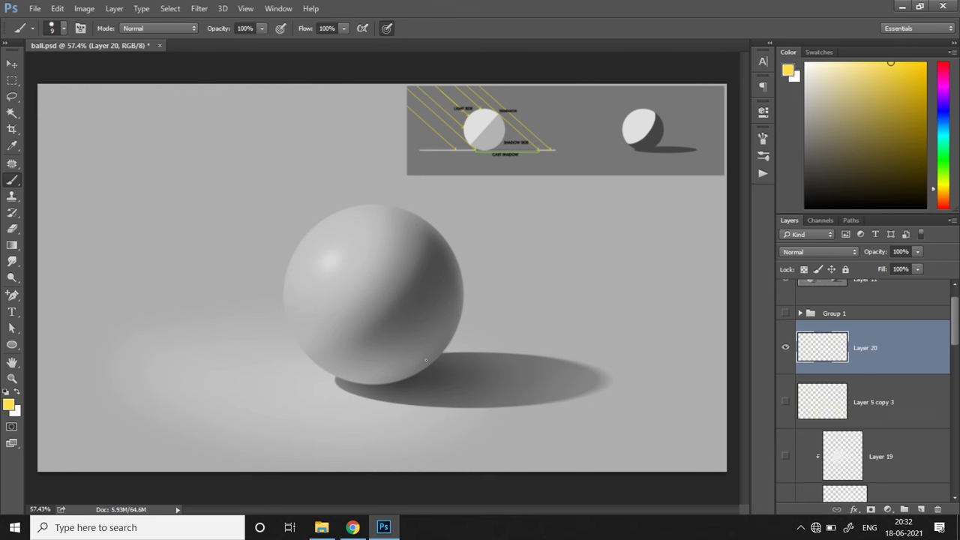
# Step: Circle the darkest part of the cast shadow beneath the ball, mark inside it, and undo both marks
pyautogui.moveTo(414, 401)
pyautogui.mouseDown()
pyautogui.moveTo(368, 398)
pyautogui.moveTo(434, 402)
pyautogui.mouseUp()
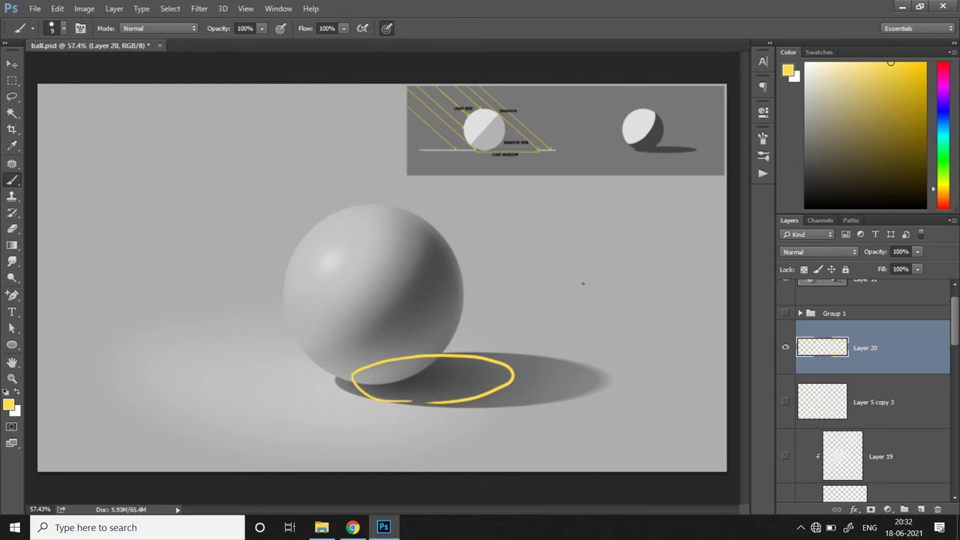
pyautogui.moveTo(374, 392)
pyautogui.mouseDown()
pyautogui.moveTo(457, 363)
pyautogui.moveTo(484, 379)
pyautogui.mouseUp()
pyautogui.hotkey('ctrl', 'alt', 'z')
pyautogui.hotkey('ctrl', 'alt', 'z')
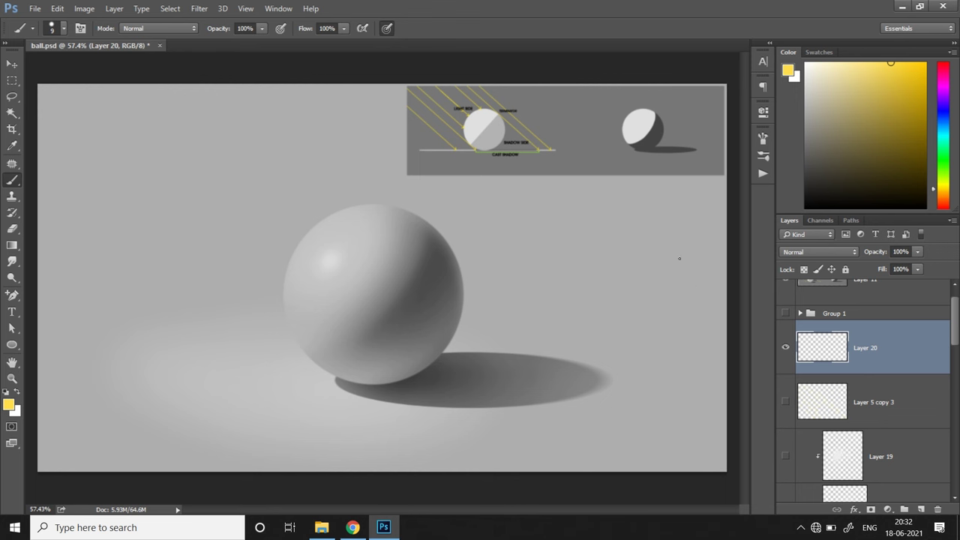
# Step: Circle the ball's broad light area and its small highlight in turn, try shifting the highlight, and undo each change
pyautogui.moveTo(285, 299)
pyautogui.mouseDown()
pyautogui.moveTo(386, 240)
pyautogui.moveTo(281, 291)
pyautogui.mouseUp()
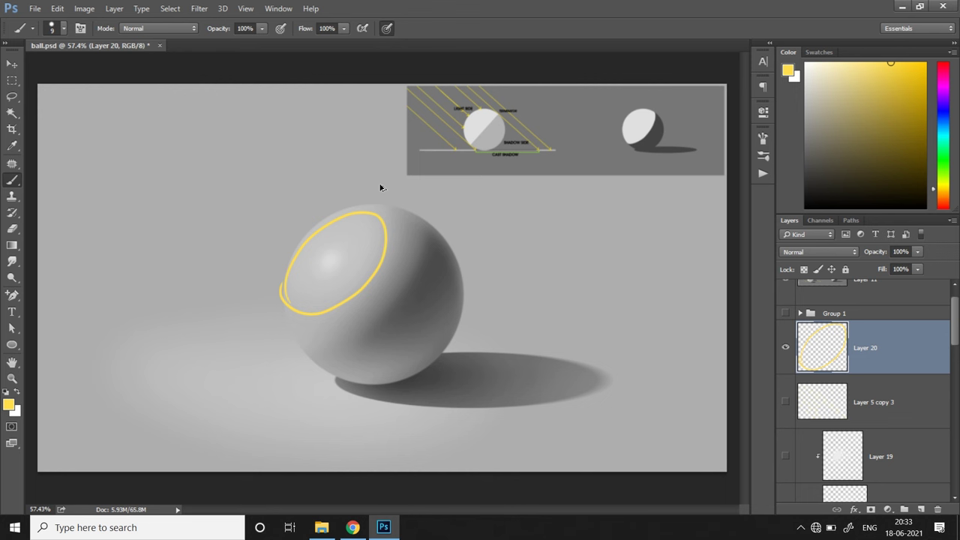
pyautogui.hotkey('ctrl', 'z')
pyautogui.moveTo(336, 248)
pyautogui.mouseDown()
pyautogui.moveTo(339, 261)
pyautogui.moveTo(335, 248)
pyautogui.mouseUp()
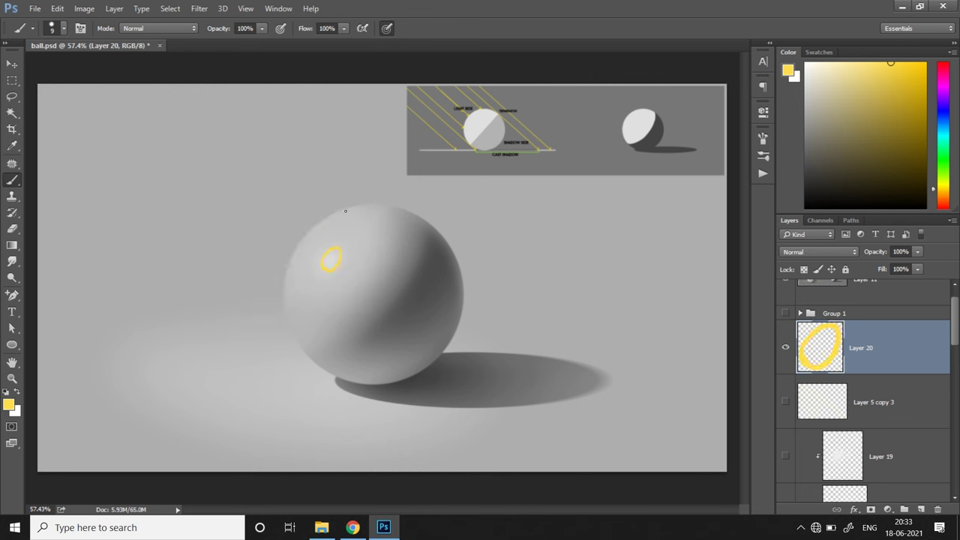
pyautogui.hotkey('ctrl', 'z')
pyautogui.press('v')
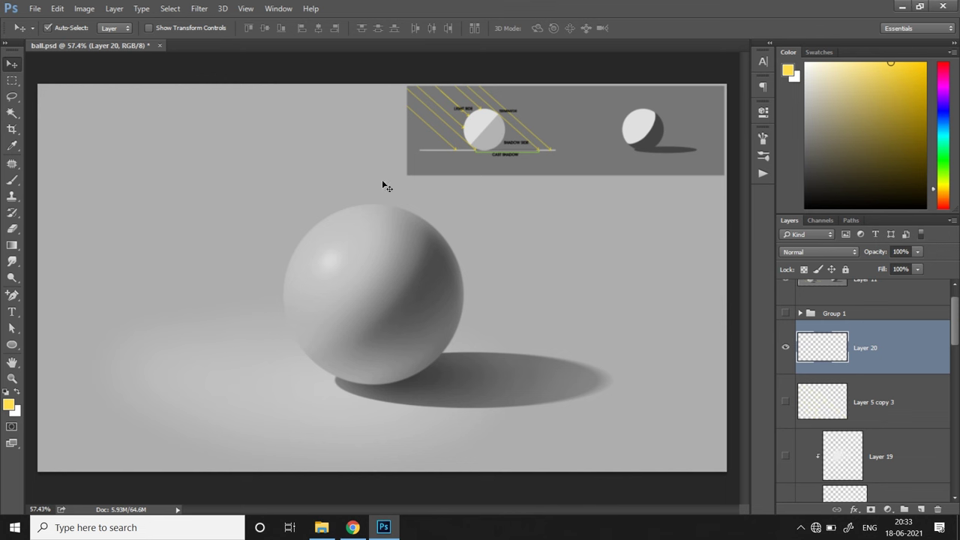
pyautogui.moveTo(332, 263); pyautogui.dragTo(353, 255)
pyautogui.hotkey('ctrl', 'z')
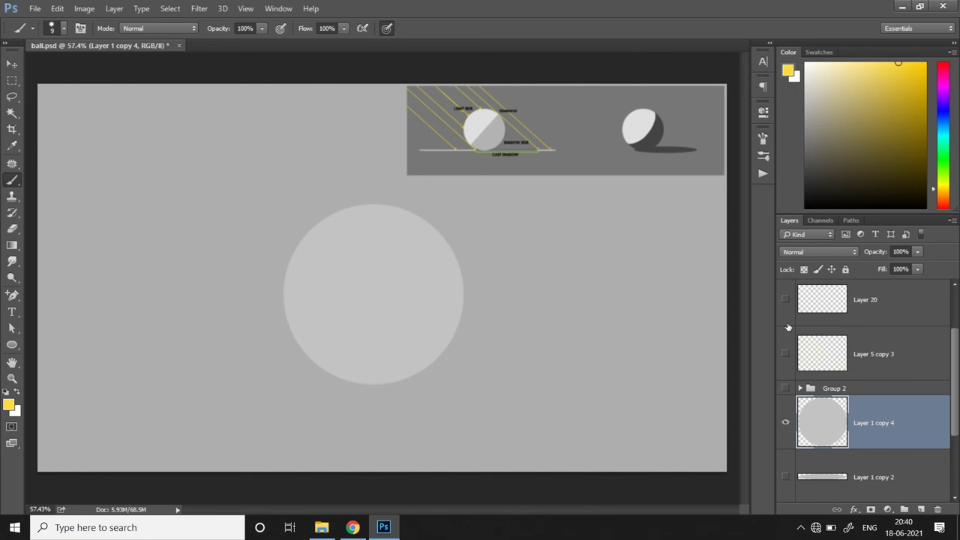
# Step: Show Layer 20 and draw a yellow sky-dome arc over the flat circle with arrows pointing inward along it
pyautogui.click(787, 320)
pyautogui.click(862, 304)
pyautogui.moveTo(59, 306)
pyautogui.mouseDown()
pyautogui.moveTo(262, 97)
pyautogui.moveTo(714, 298)
pyautogui.mouseUp()
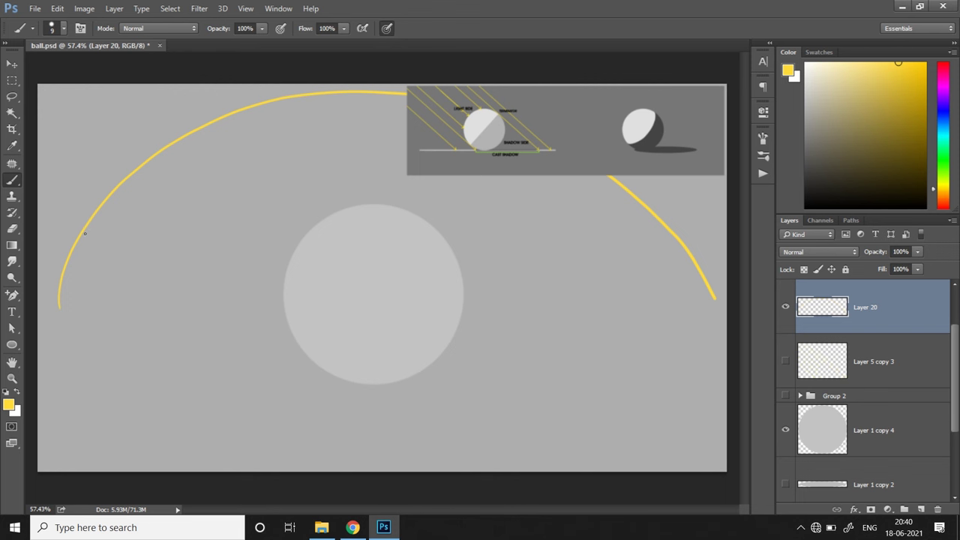
pyautogui.moveTo(84, 230); pyautogui.dragTo(137, 259)
pyautogui.moveTo(166, 158); pyautogui.dragTo(201, 197)
pyautogui.moveTo(261, 110); pyautogui.dragTo(279, 160)
pyautogui.moveTo(378, 96); pyautogui.dragTo(381, 152)
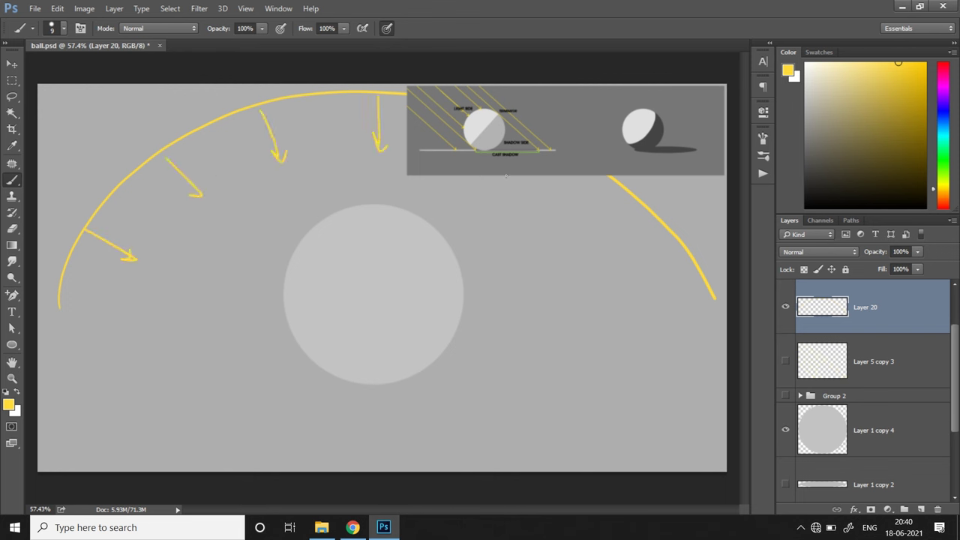
pyautogui.moveTo(509, 177); pyautogui.dragTo(504, 196)
pyautogui.moveTo(629, 216)
pyautogui.mouseDown()
pyautogui.moveTo(594, 235)
pyautogui.moveTo(597, 244)
pyautogui.mouseUp()
pyautogui.moveTo(687, 279); pyautogui.dragTo(660, 298)
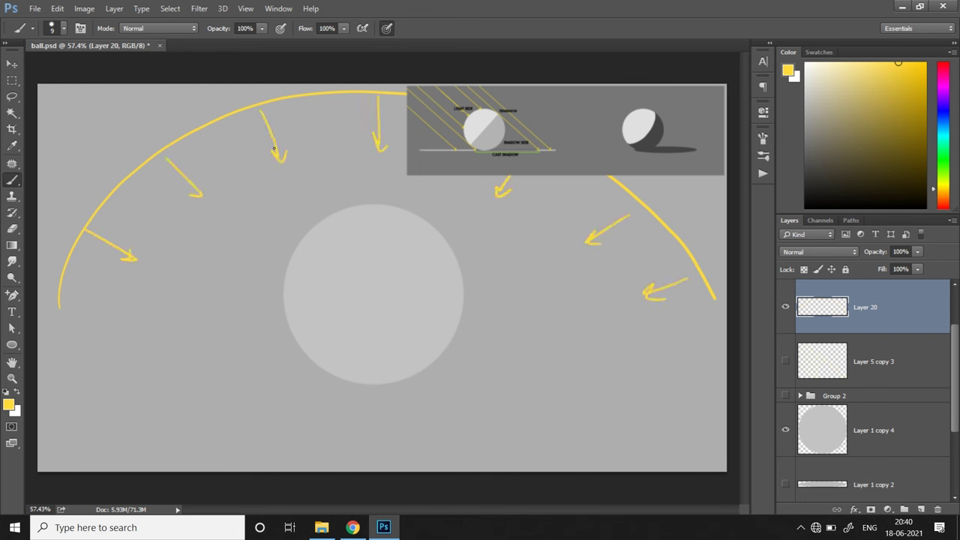
# Step: Add crossing yellow arrows in varied directions beneath the arc to show scattered light falling on the circle from above
pyautogui.moveTo(257, 129); pyautogui.dragTo(330, 191)
pyautogui.moveTo(253, 138)
pyautogui.mouseDown()
pyautogui.moveTo(249, 216)
pyautogui.moveTo(258, 217)
pyautogui.mouseUp()
pyautogui.moveTo(216, 144); pyautogui.dragTo(216, 276)
pyautogui.moveTo(168, 182); pyautogui.dragTo(256, 252)
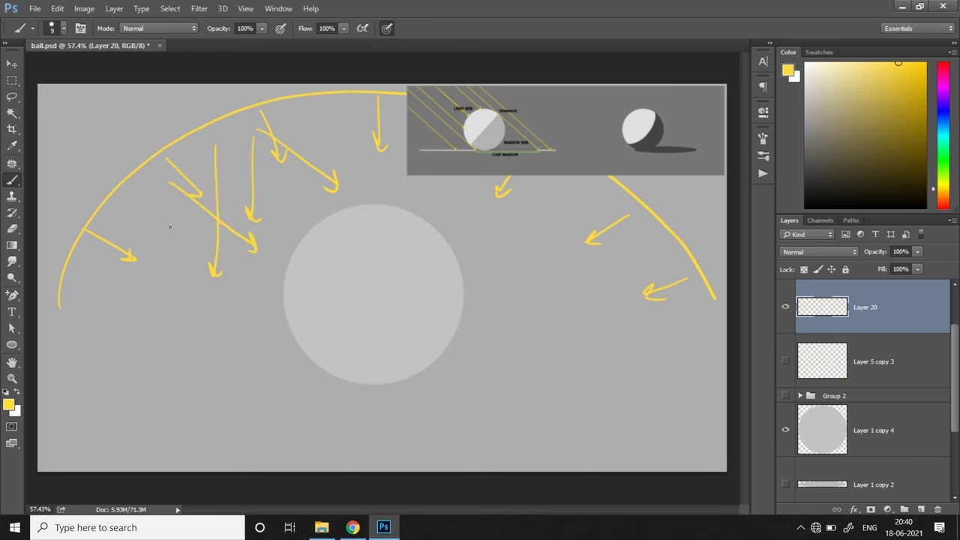
pyautogui.moveTo(148, 195); pyautogui.dragTo(177, 293)
pyautogui.moveTo(345, 105)
pyautogui.mouseDown()
pyautogui.moveTo(379, 192)
pyautogui.moveTo(349, 198)
pyautogui.moveTo(360, 189)
pyautogui.mouseUp()
pyautogui.moveTo(237, 155); pyautogui.dragTo(294, 210)
pyautogui.moveTo(477, 177); pyautogui.dragTo(458, 224)
pyautogui.moveTo(477, 178)
pyautogui.mouseDown()
pyautogui.moveTo(474, 248)
pyautogui.moveTo(483, 246)
pyautogui.mouseUp()
pyautogui.moveTo(584, 207)
pyautogui.mouseDown()
pyautogui.moveTo(504, 223)
pyautogui.moveTo(518, 229)
pyautogui.mouseUp()
pyautogui.moveTo(435, 177); pyautogui.dragTo(425, 198)
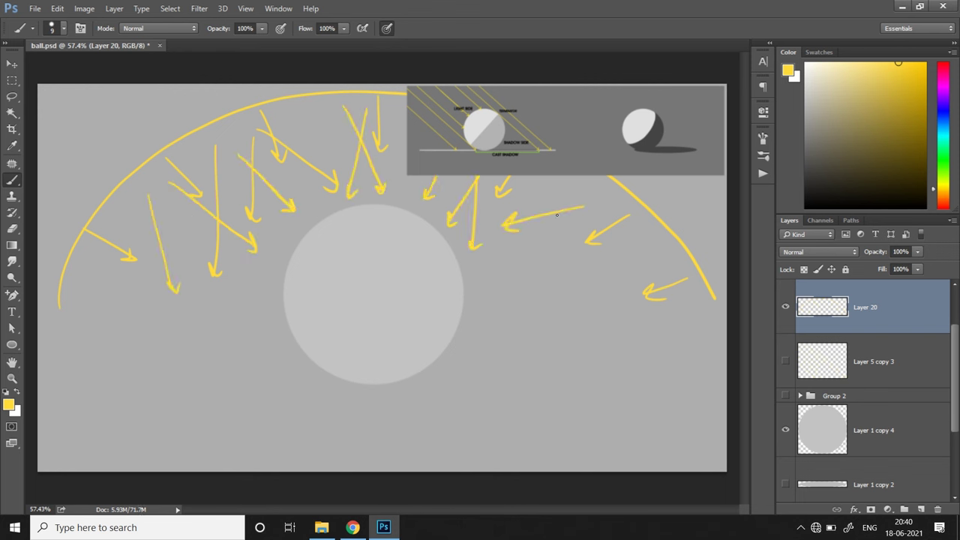
# Step: Fill in more scattered-light arrows aimed at the circle's right and left sides
pyautogui.moveTo(605, 278); pyautogui.dragTo(492, 274)
pyautogui.moveTo(508, 264); pyautogui.dragTo(510, 279)
pyautogui.moveTo(595, 185); pyautogui.dragTo(544, 244)
pyautogui.moveTo(541, 235); pyautogui.dragTo(557, 246)
pyautogui.moveTo(560, 177); pyautogui.dragTo(527, 225)
pyautogui.moveTo(527, 219); pyautogui.dragTo(537, 230)
pyautogui.moveTo(612, 318); pyautogui.dragTo(526, 300)
pyautogui.moveTo(528, 299); pyautogui.dragTo(525, 311)
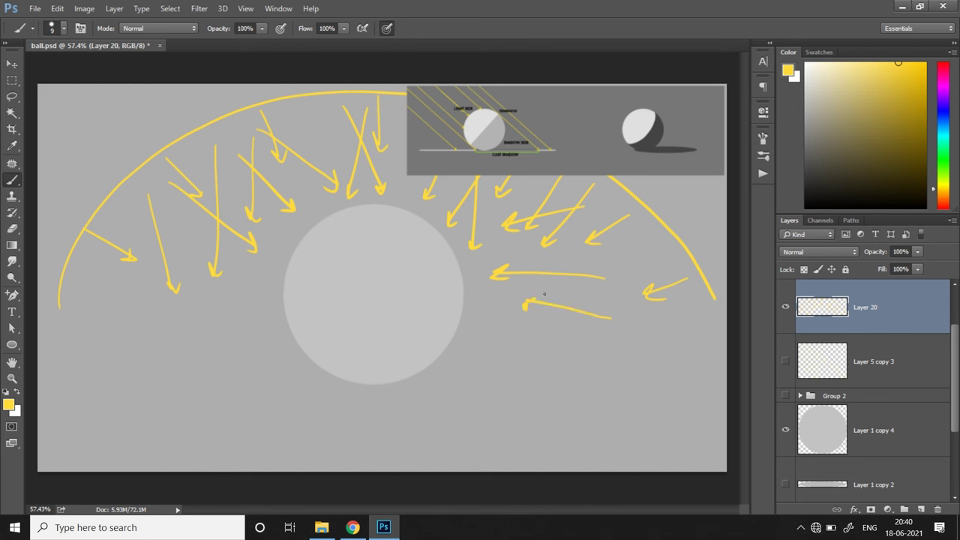
pyautogui.moveTo(634, 243); pyautogui.dragTo(557, 293)
pyautogui.moveTo(555, 285); pyautogui.dragTo(567, 294)
pyautogui.moveTo(76, 276); pyautogui.dragTo(153, 295)
pyautogui.moveTo(145, 291); pyautogui.dragTo(155, 299)
pyautogui.moveTo(126, 224); pyautogui.dragTo(246, 273)
pyautogui.moveTo(187, 231); pyautogui.dragTo(251, 311)
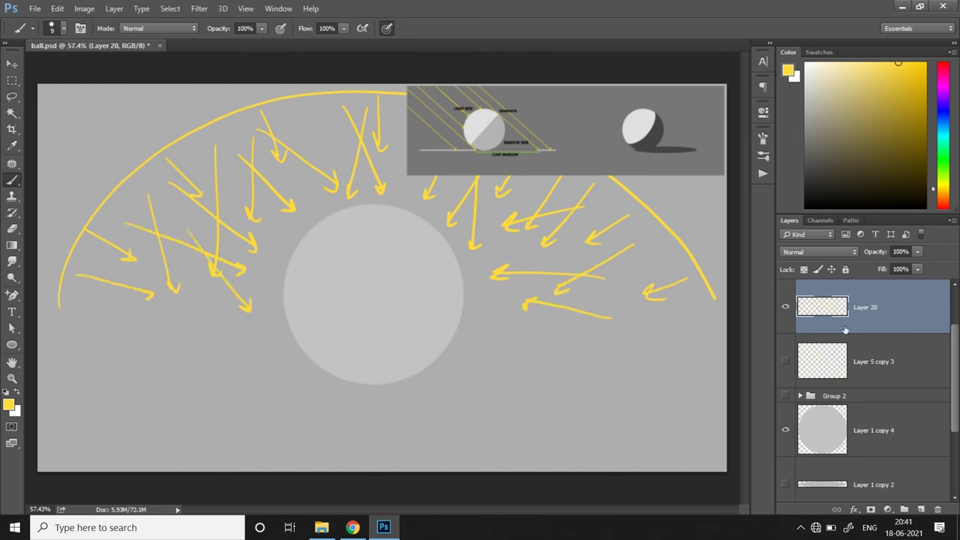
# Step: Hide Layer 20 and add a new layer clipped to the flat circle on Layer 1 copy 4
pyautogui.click(785, 306)
pyautogui.click(887, 428)
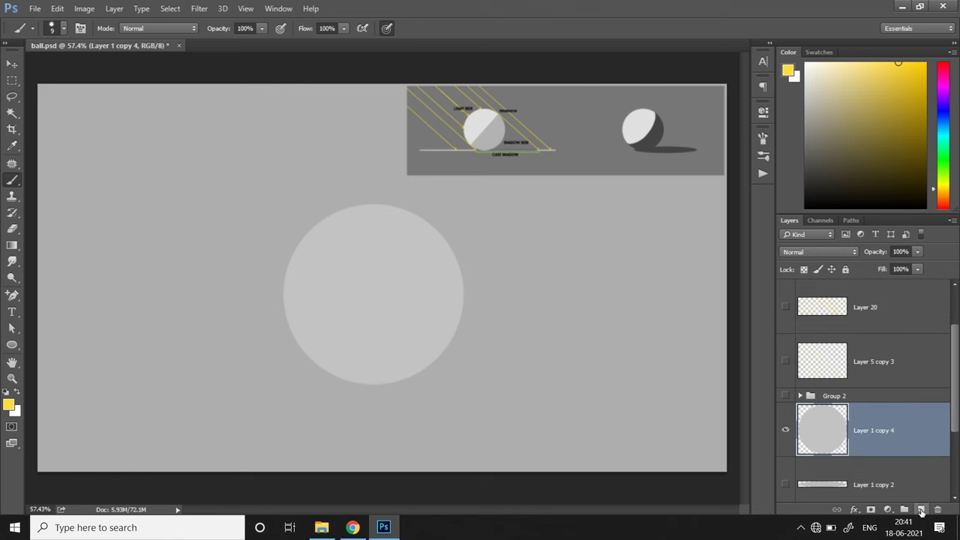
pyautogui.click(921, 509)
pyautogui.rightClick(908, 433)
pyautogui.click(731, 240)
# Step: Shade the circle's sides and underside in dark grey sampled from the reference ball, using a 421 px soft brush at 11% opacity
pyautogui.click(63, 28)
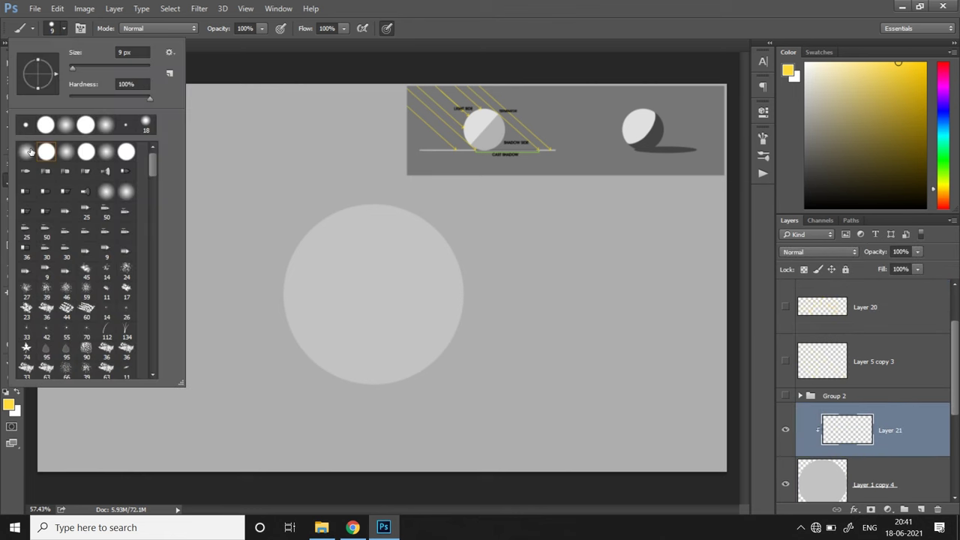
pyautogui.click(25, 152)
pyautogui.click(280, 29)
pyautogui.click(262, 28)
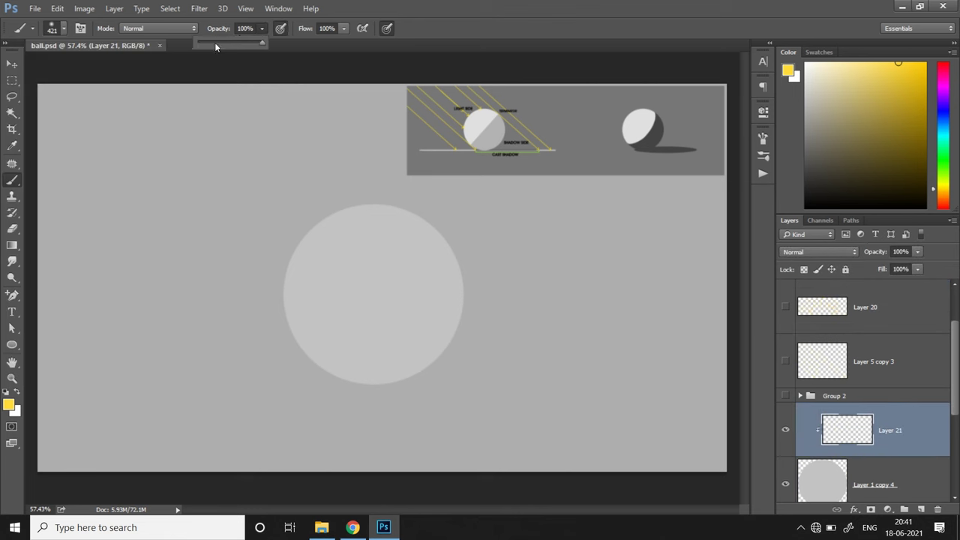
pyautogui.moveTo(215, 43); pyautogui.dragTo(206, 43)
pyautogui.keyDown('alt'); pyautogui.click(655, 143); pyautogui.keyUp('alt')
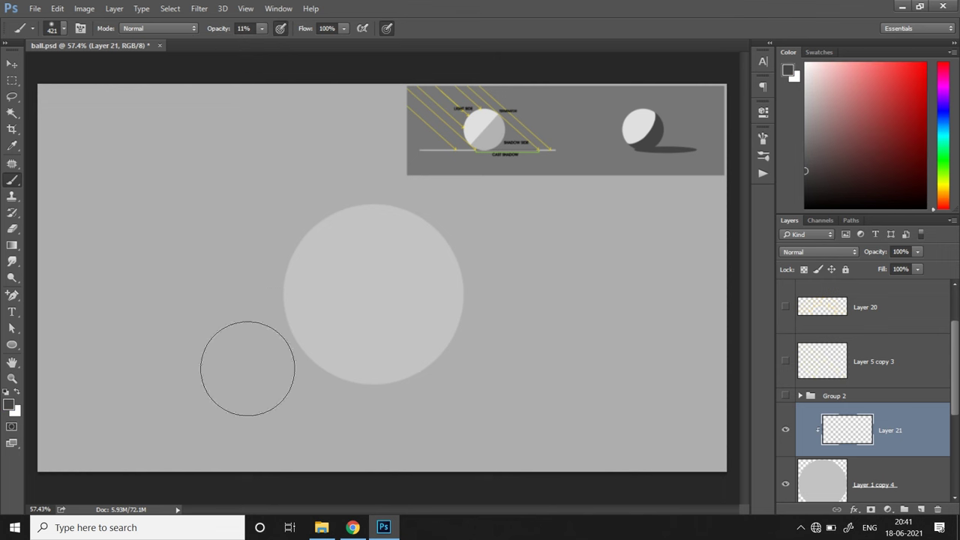
pyautogui.moveTo(264, 246)
pyautogui.mouseDown()
pyautogui.moveTo(421, 382)
pyautogui.moveTo(478, 321)
pyautogui.moveTo(407, 386)
pyautogui.moveTo(495, 262)
pyautogui.moveTo(468, 377)
pyautogui.moveTo(345, 400)
pyautogui.moveTo(480, 275)
pyautogui.mouseUp()
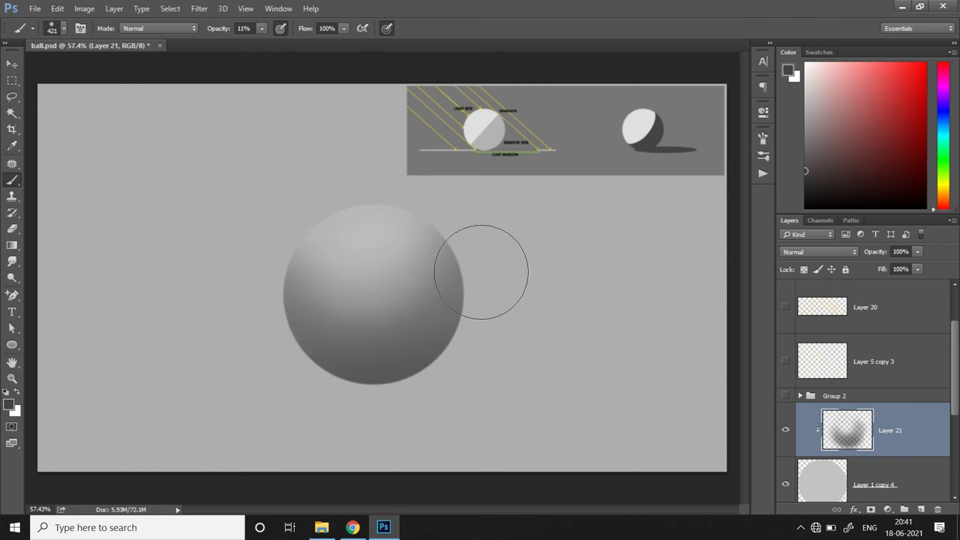
pyautogui.moveTo(455, 229)
pyautogui.mouseDown()
pyautogui.moveTo(502, 277)
pyautogui.moveTo(379, 401)
pyautogui.moveTo(318, 414)
pyautogui.moveTo(289, 395)
pyautogui.mouseUp()
# Step: Add a clipped layer above Layer 21 and dab a light grey glow near the ball's top with a 201 px soft brush
pyautogui.click(909, 483)
pyautogui.click(921, 509)
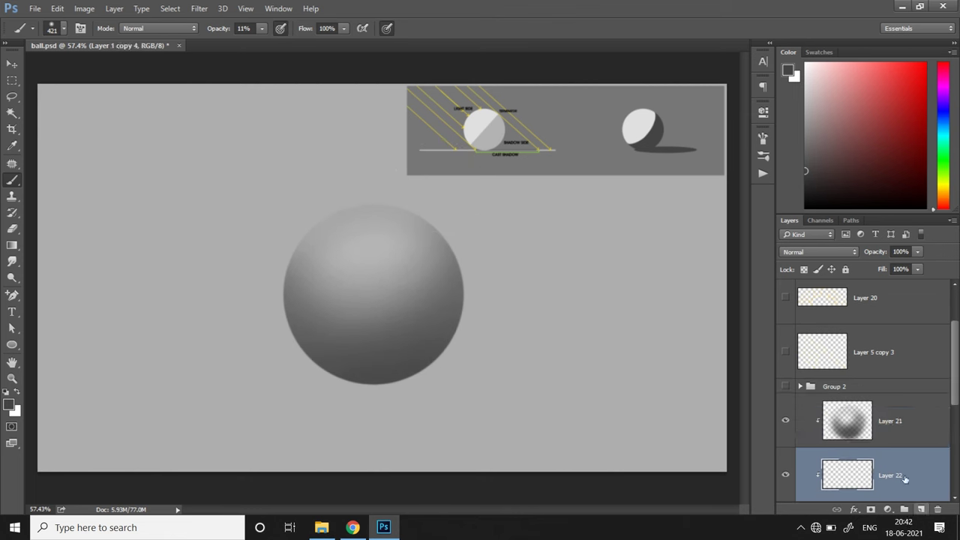
pyautogui.moveTo(905, 477); pyautogui.dragTo(900, 396)
pyautogui.click(63, 28)
pyautogui.moveTo(136, 69); pyautogui.dragTo(129, 68)
pyautogui.keyDown('alt'); pyautogui.click(372, 243); pyautogui.keyUp('alt')
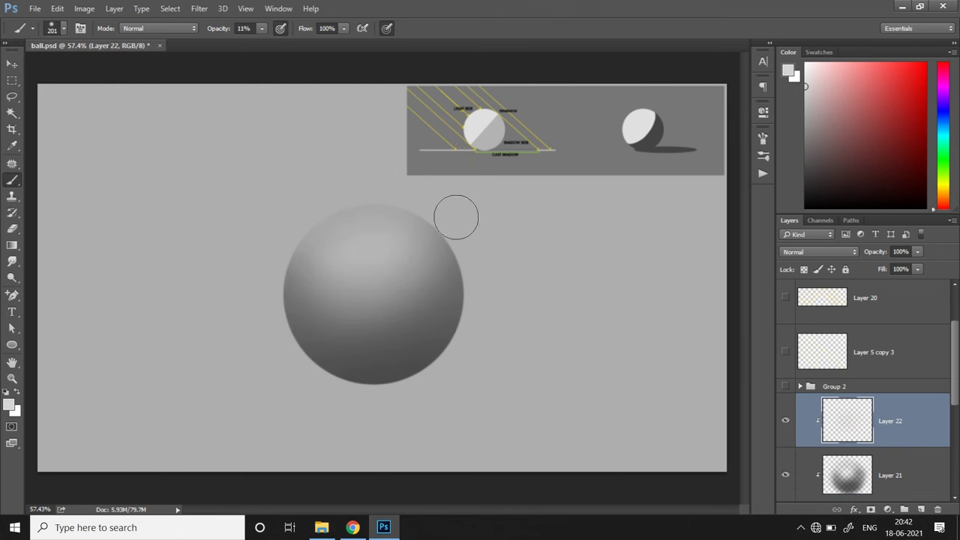
pyautogui.click(364, 247)
pyautogui.click(367, 247)
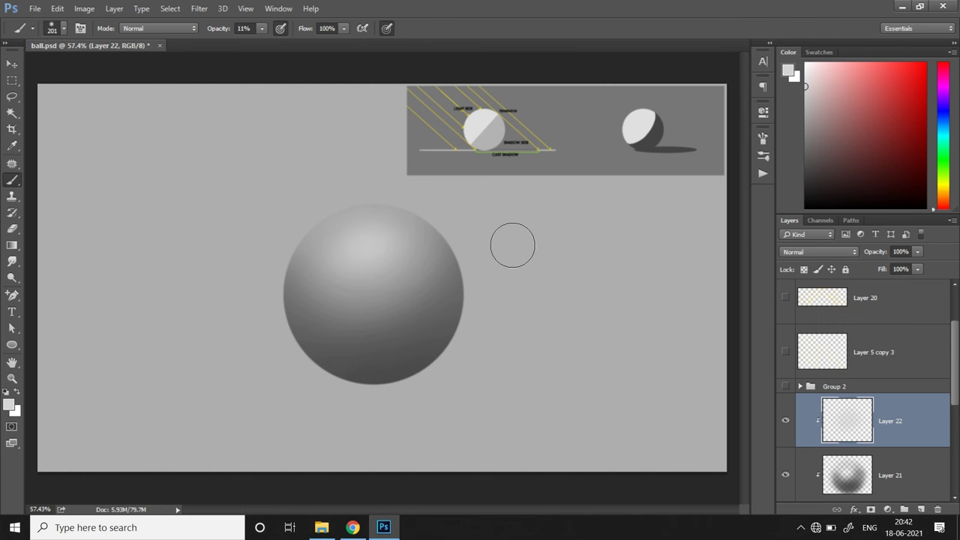
pyautogui.click(360, 248)
# Step: Strengthen the centre of the top glow with a 105 px brush, compare it on and off, and set Layer 22's opacity to 79%
pyautogui.click(63, 28)
pyautogui.moveTo(126, 68); pyautogui.dragTo(113, 68)
pyautogui.click(365, 241)
pyautogui.click(786, 421)
pyautogui.click(786, 421)
pyautogui.click(917, 252)
pyautogui.moveTo(917, 267); pyautogui.dragTo(906, 268)
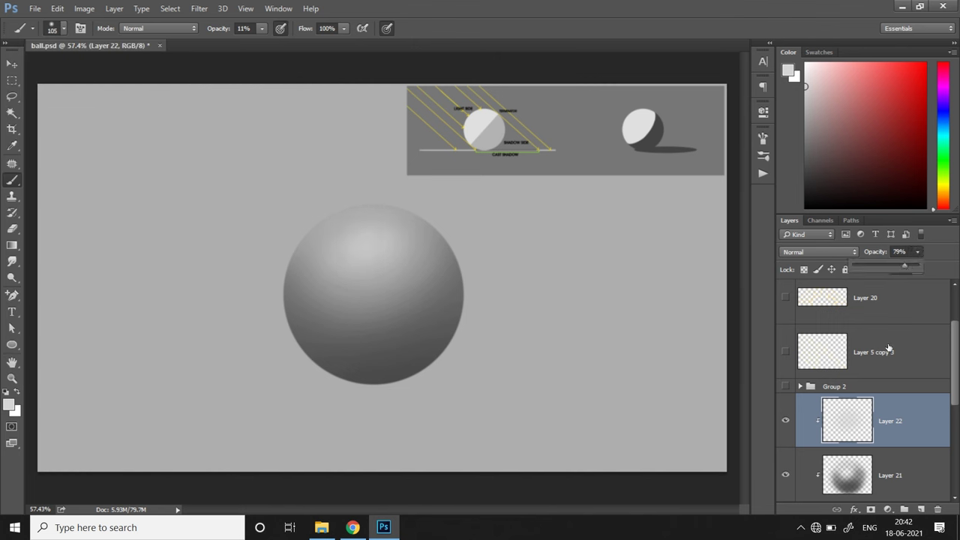
# Step: Add a clipped layer above Layer 22 and lighten the ball's left and right rims in mid grey with a 71 px soft brush
pyautogui.click(860, 423)
pyautogui.moveTo(955, 391); pyautogui.dragTo(957, 395)
pyautogui.click(921, 509)
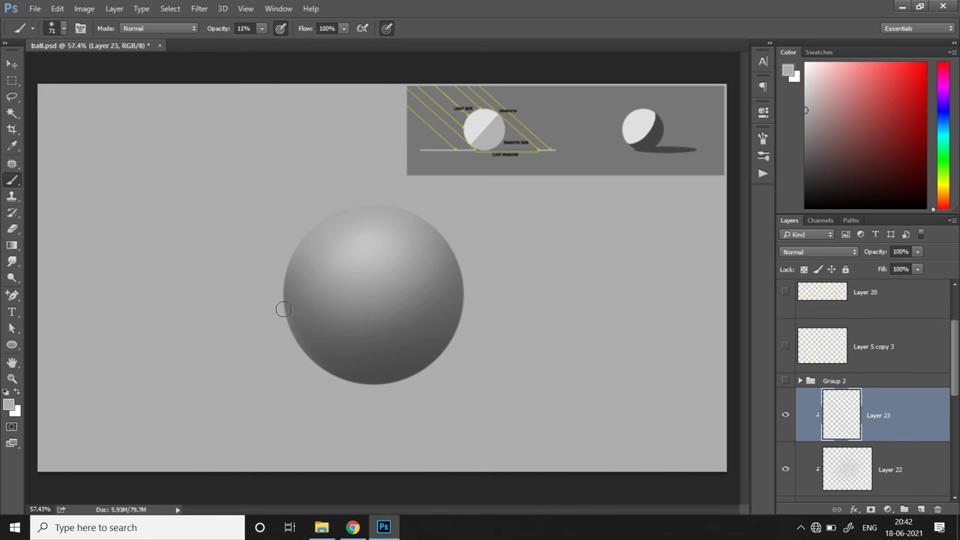
pyautogui.moveTo(317, 210); pyautogui.dragTo(339, 388)
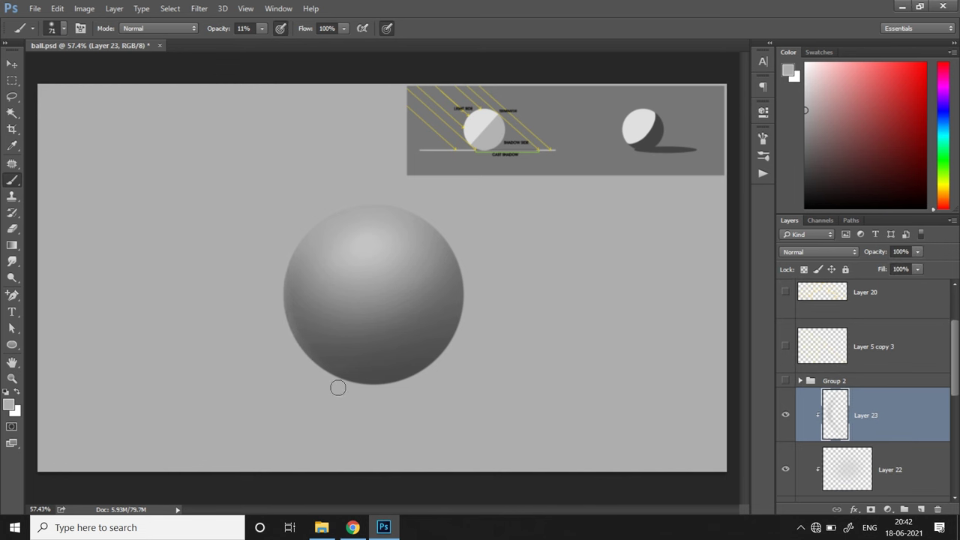
pyautogui.moveTo(411, 208)
pyautogui.mouseDown()
pyautogui.moveTo(470, 308)
pyautogui.moveTo(462, 334)
pyautogui.mouseUp()
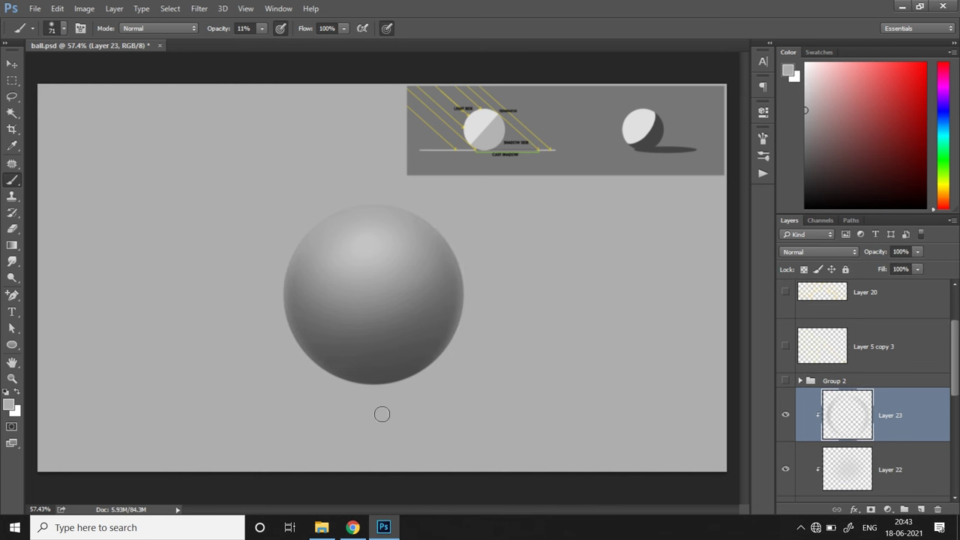
# Step: Place a copy of the circle beneath the ball layer and squash it into a flat ellipse under the ball's base
pyautogui.click(785, 415)
pyautogui.click(784, 416)
pyautogui.moveTo(955, 367); pyautogui.dragTo(954, 421)
pyautogui.moveTo(880, 418); pyautogui.dragTo(881, 434)
pyautogui.hotkey('ctrl', 't')
pyautogui.moveTo(374, 203); pyautogui.dragTo(374, 336)
pyautogui.moveTo(464, 386); pyautogui.dragTo(422, 391)
pyautogui.press('Return')
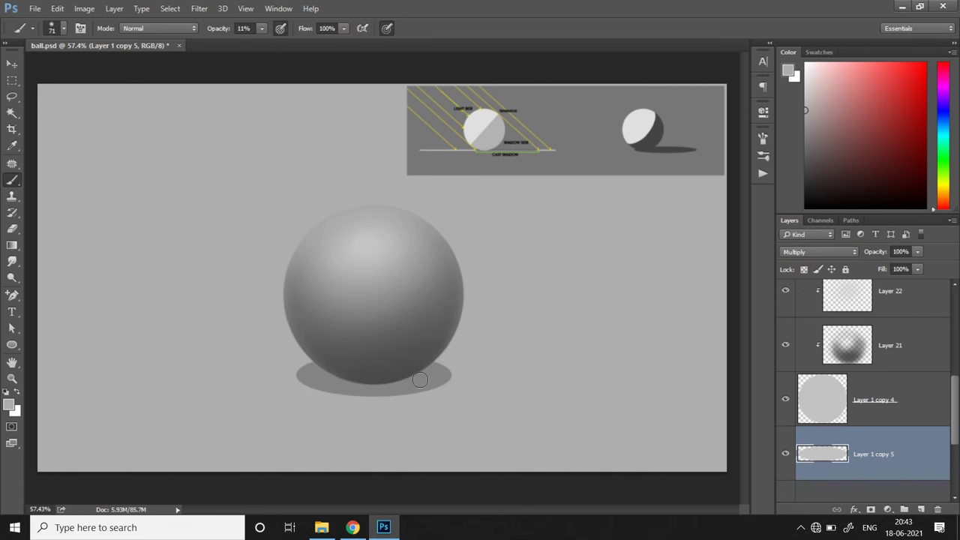
# Step: Soften the elliptical shadow with a Gaussian Blur of about 30 px
pyautogui.click(199, 8)
pyautogui.moveTo(238, 140)
pyautogui.click(397, 183)
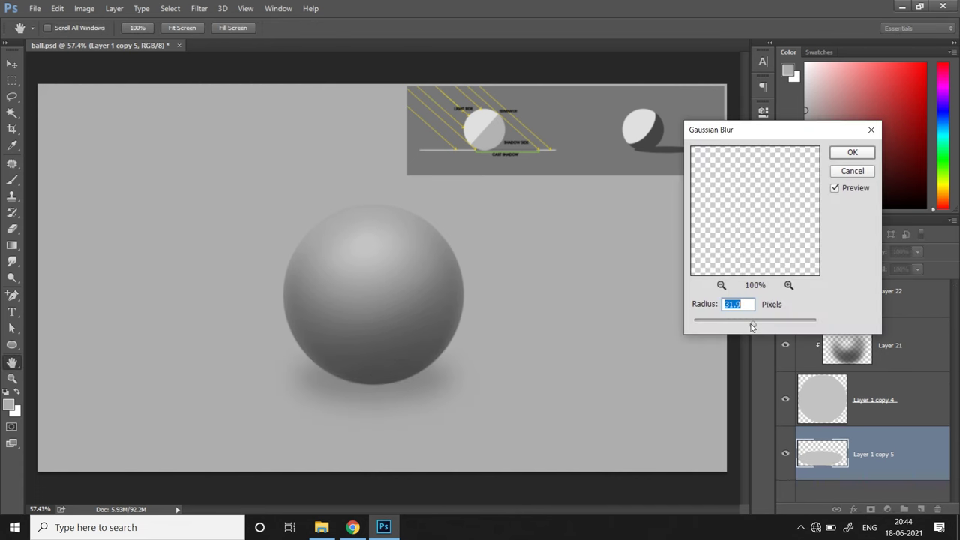
pyautogui.moveTo(753, 324); pyautogui.dragTo(748, 324)
pyautogui.click(853, 152)
# Step: Darken the blurred shadow with Levels by setting the midtone to 0.20, and set its layer opacity to 83%
pyautogui.hotkey('ctrl', 'l')
pyautogui.moveTo(780, 241); pyautogui.dragTo(841, 245)
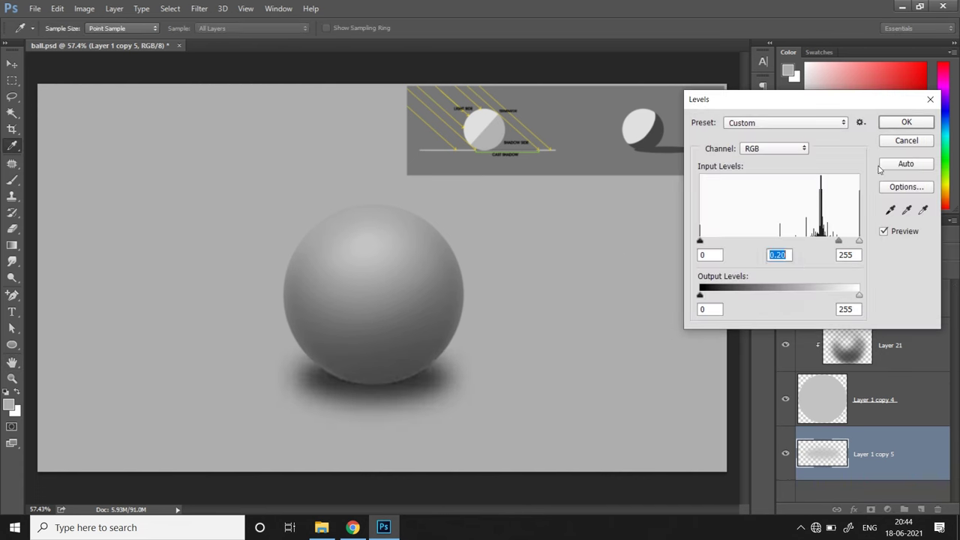
pyautogui.click(906, 122)
pyautogui.click(918, 252)
pyautogui.moveTo(921, 267); pyautogui.dragTo(908, 265)
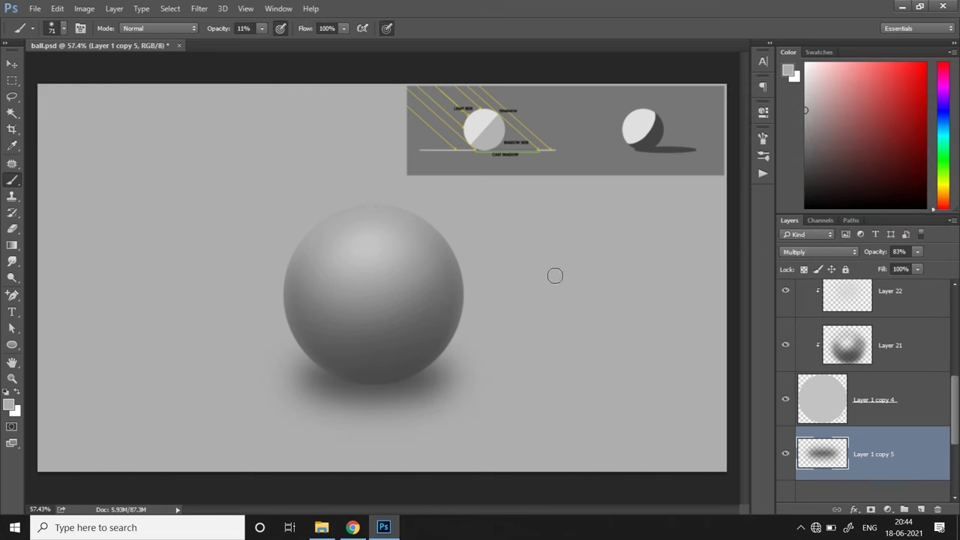
# Step: Spread the shadow sideways with a horizontal Motion Blur and set its layer opacity to 100%
pyautogui.click(198, 9)
pyautogui.click(416, 206)
pyautogui.moveTo(705, 446); pyautogui.dragTo(744, 444)
pyautogui.press('Return')
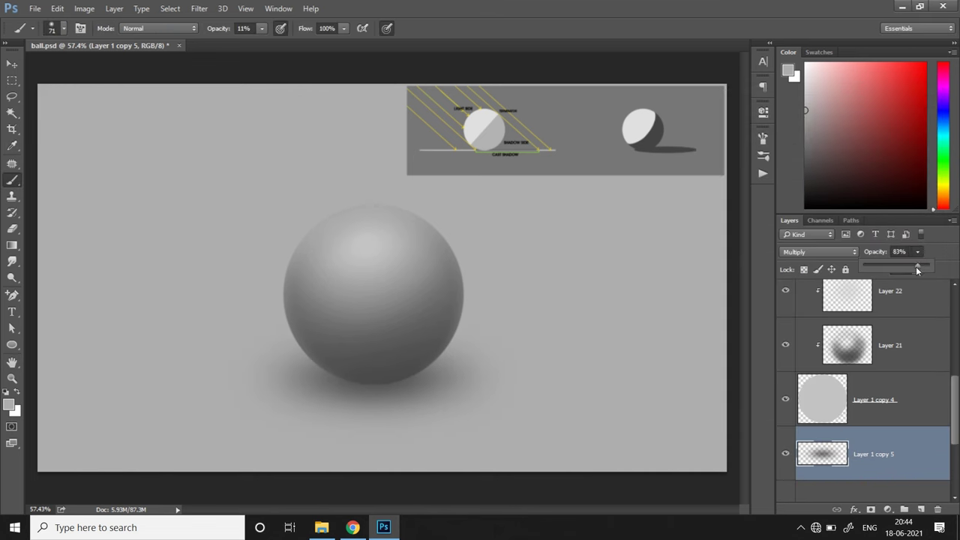
pyautogui.press('v')
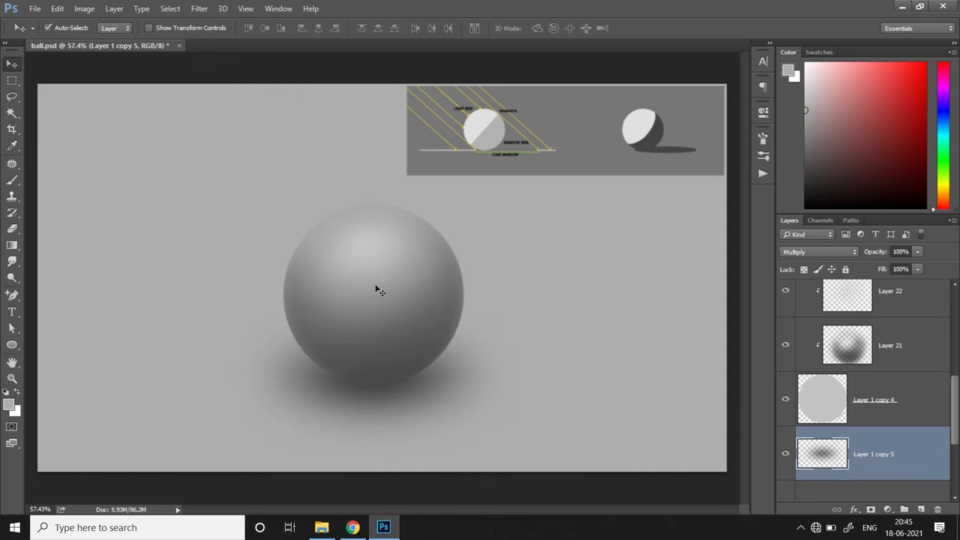
# Step: Darken the ball's underside on a clipped layer above Layer 23 with a 151 px soft brush in sampled near-black, and lower the layer's opacity
pyautogui.click(837, 380)
pyautogui.click(921, 509)
pyautogui.hotkey('ctrl', 'alt', 'g')
pyautogui.press('b')
pyautogui.click(63, 30)
pyautogui.keyDown('alt'); pyautogui.click(373, 378); pyautogui.keyUp('alt')
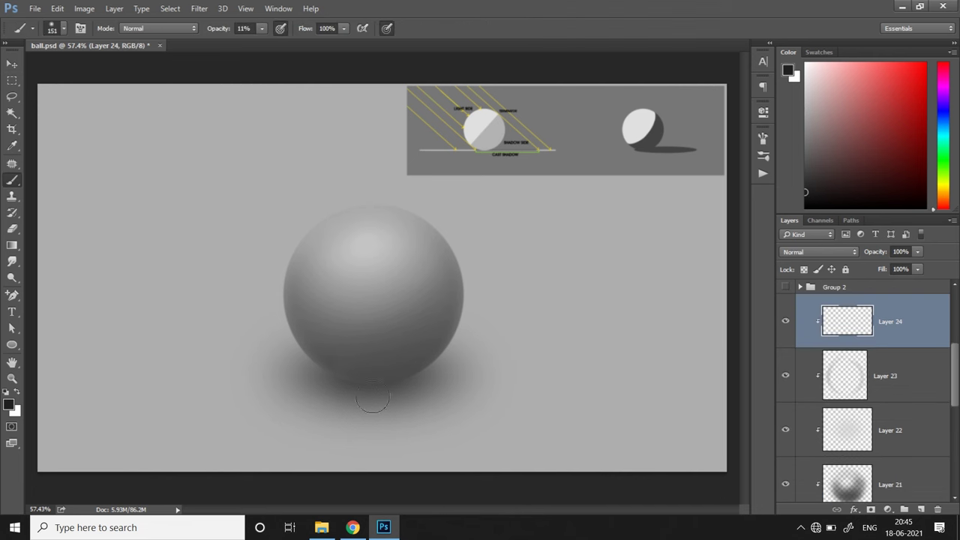
pyautogui.moveTo(360, 396)
pyautogui.mouseDown()
pyautogui.moveTo(390, 396)
pyautogui.moveTo(337, 381)
pyautogui.moveTo(354, 389)
pyautogui.mouseUp()
pyautogui.click(917, 252)
pyautogui.moveTo(917, 267); pyautogui.dragTo(903, 267)
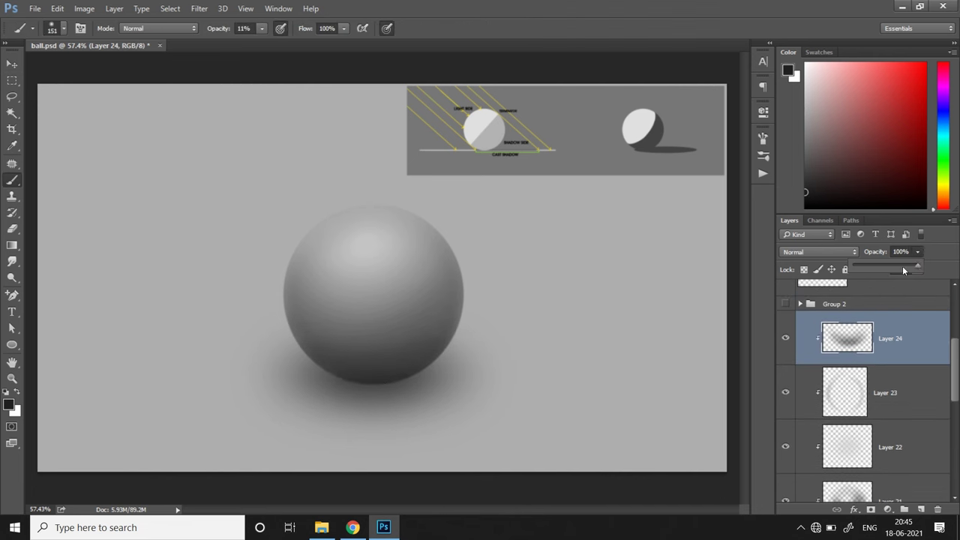
# Step: Paint a dark contact shadow under the ball's base on a new layer above the cast shadow, using a 108 px soft brush within a loaded selection
pyautogui.scroll(-10, 892, 390)
pyautogui.click(873, 423)
pyautogui.click(921, 509)
pyautogui.keyDown('ctrl'); pyautogui.click(829, 470); pyautogui.keyUp('ctrl')
pyautogui.click(63, 28)
pyautogui.moveTo(69, 66); pyautogui.dragTo(60, 66)
pyautogui.moveTo(385, 379)
pyautogui.mouseDown()
pyautogui.moveTo(338, 375)
pyautogui.moveTo(368, 388)
pyautogui.mouseUp()
pyautogui.hotkey('ctrl', 'd')
# Step: Soften the contact shadow on Layer 25 with a Motion Blur at a 0° angle
pyautogui.click(199, 8)
pyautogui.moveTo(225, 134)
pyautogui.click(392, 205)
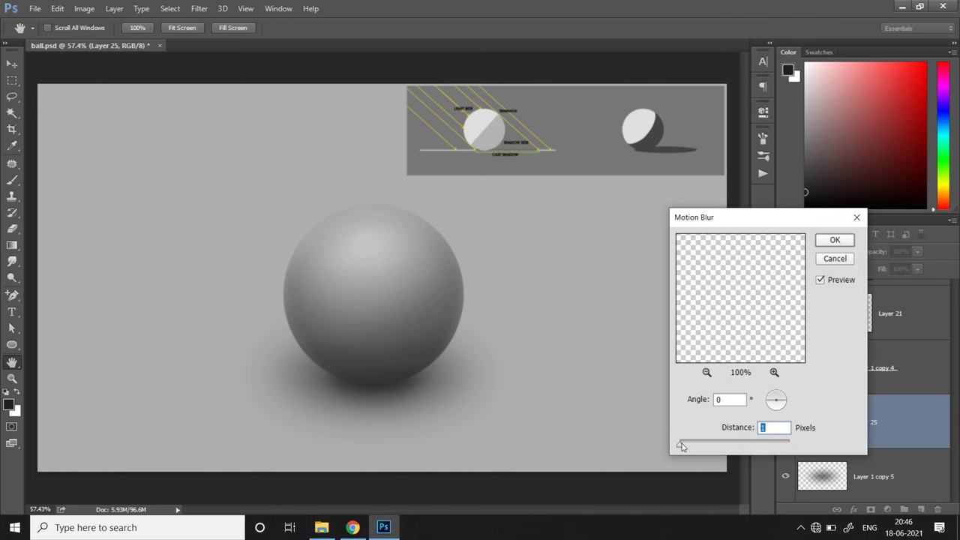
pyautogui.moveTo(681, 446); pyautogui.dragTo(719, 446)
pyautogui.click(835, 239)
# Step: Group the second ball's layers, show Group 2 and move its ball to the left half of the canvas
pyautogui.hotkey('ctrl', 'g')
pyautogui.click(786, 372)
pyautogui.click(843, 373)
pyautogui.hotkey('ctrl', 't')
pyautogui.moveTo(556, 334); pyautogui.dragTo(372, 335)
pyautogui.press('Return')
# Step: Move Group 3 with the second ball and its shadow to the right half of the canvas, beside the first ball
pyautogui.click(859, 387)
pyautogui.hotkey('ctrl', 't')
pyautogui.moveTo(483, 319); pyautogui.dragTo(674, 321)
pyautogui.press('Return')
pyautogui.moveTo(629, 358); pyautogui.dragTo(621, 369)
pyautogui.press('b')
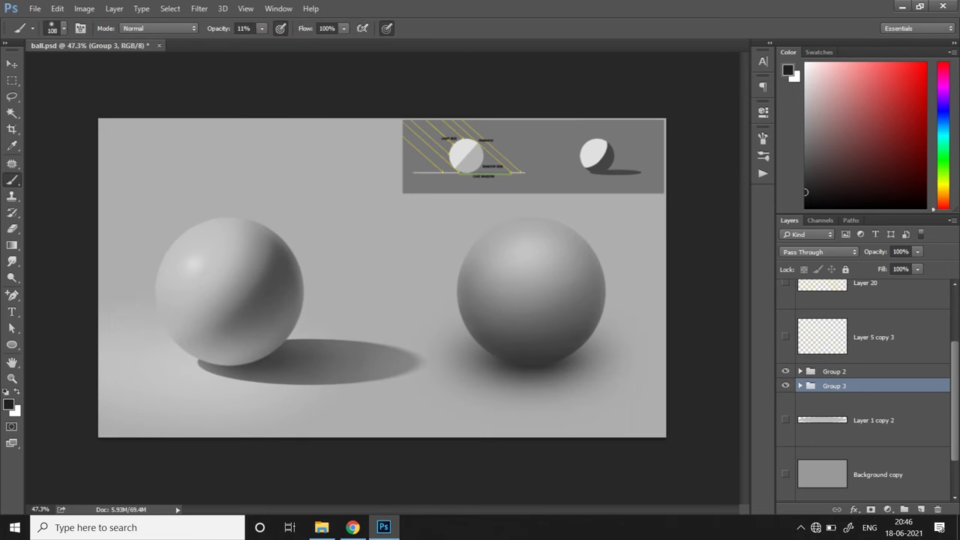